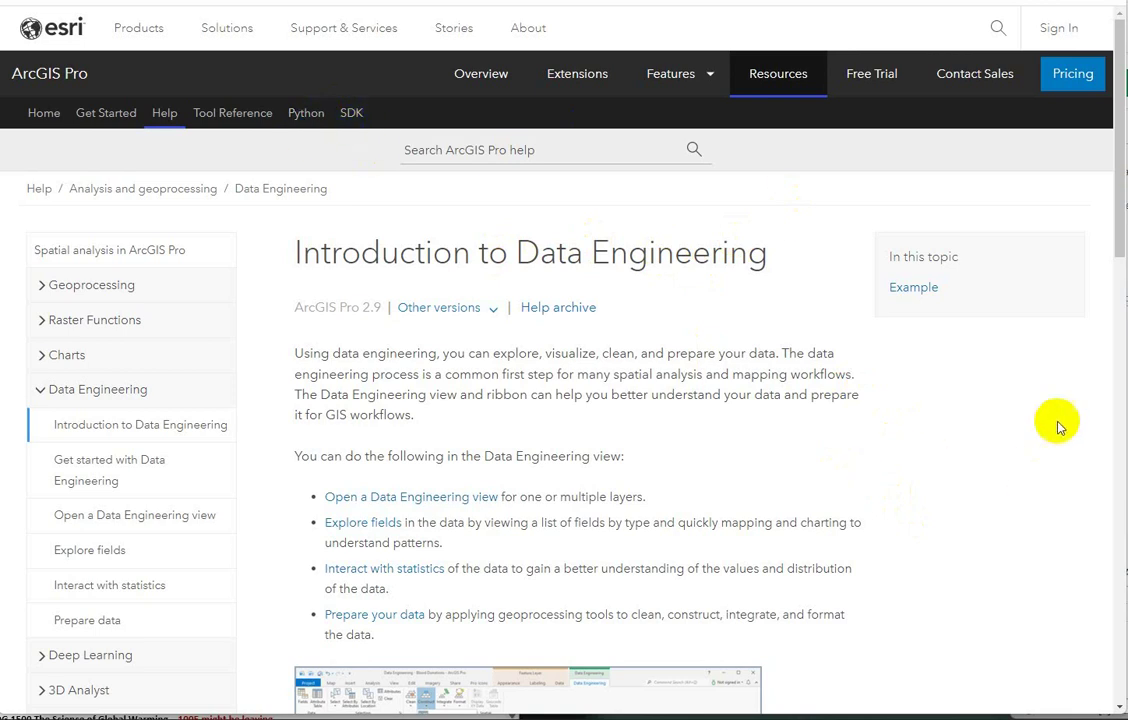
Step: Scroll through the Introduction to Data Engineering help topic
left_click_drag(1118, 207, 1120, 250)
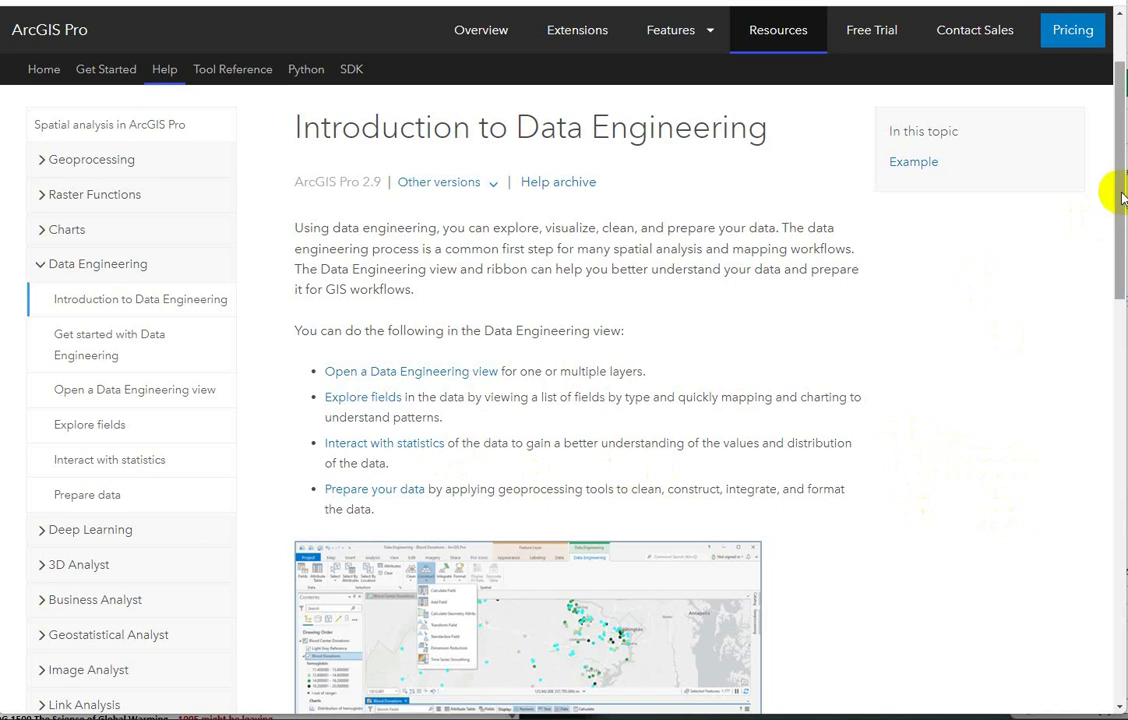
scroll(650, 630, "up", 2)
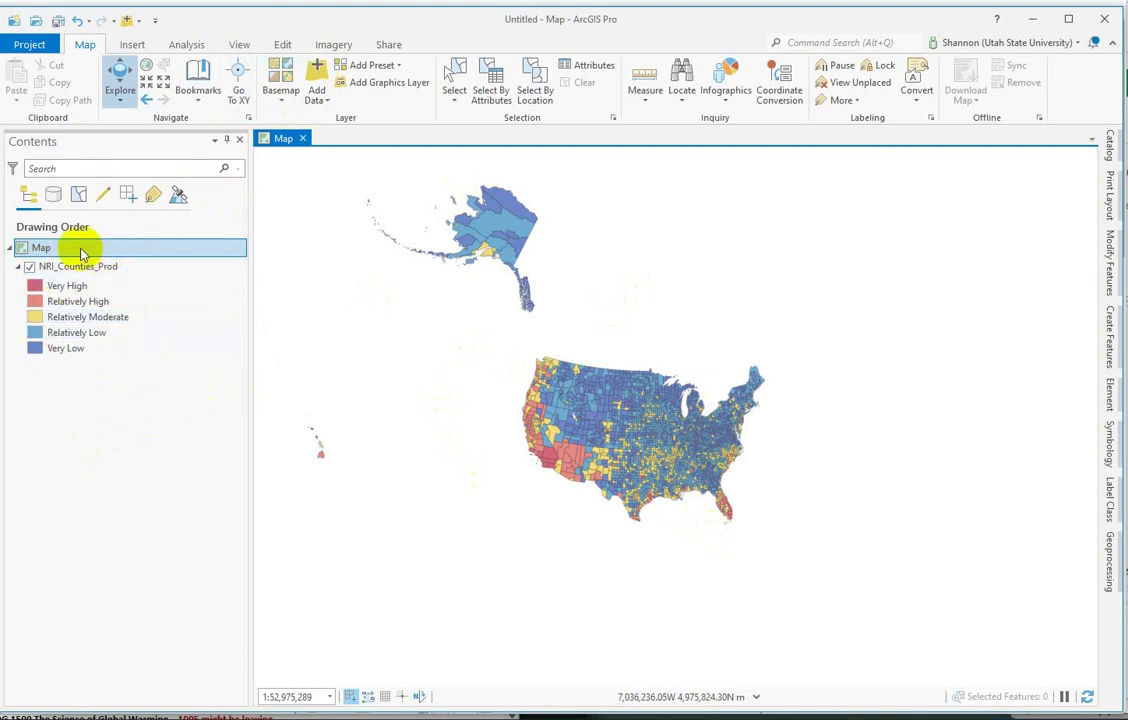
Step: Browse the Where field list in Select By Attributes, then apply it to select all 3,142 NRI_Counties_Prod counties
right_click(76, 265)
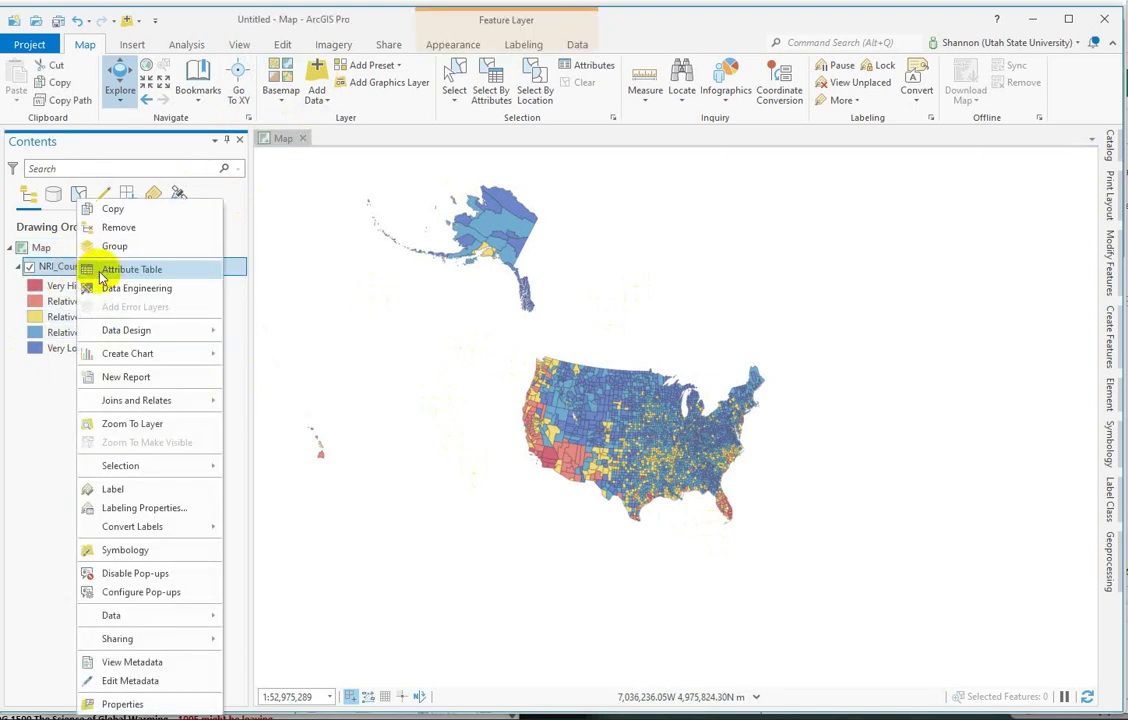
left_click(56, 422)
left_click(488, 80)
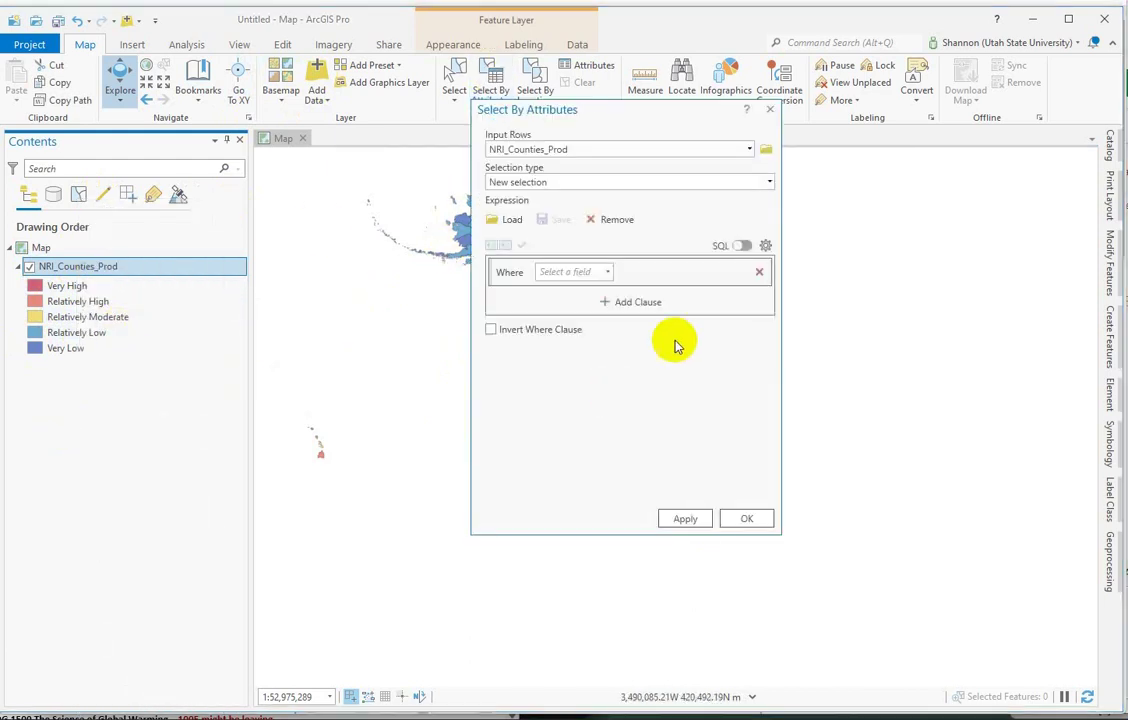
left_click(609, 273)
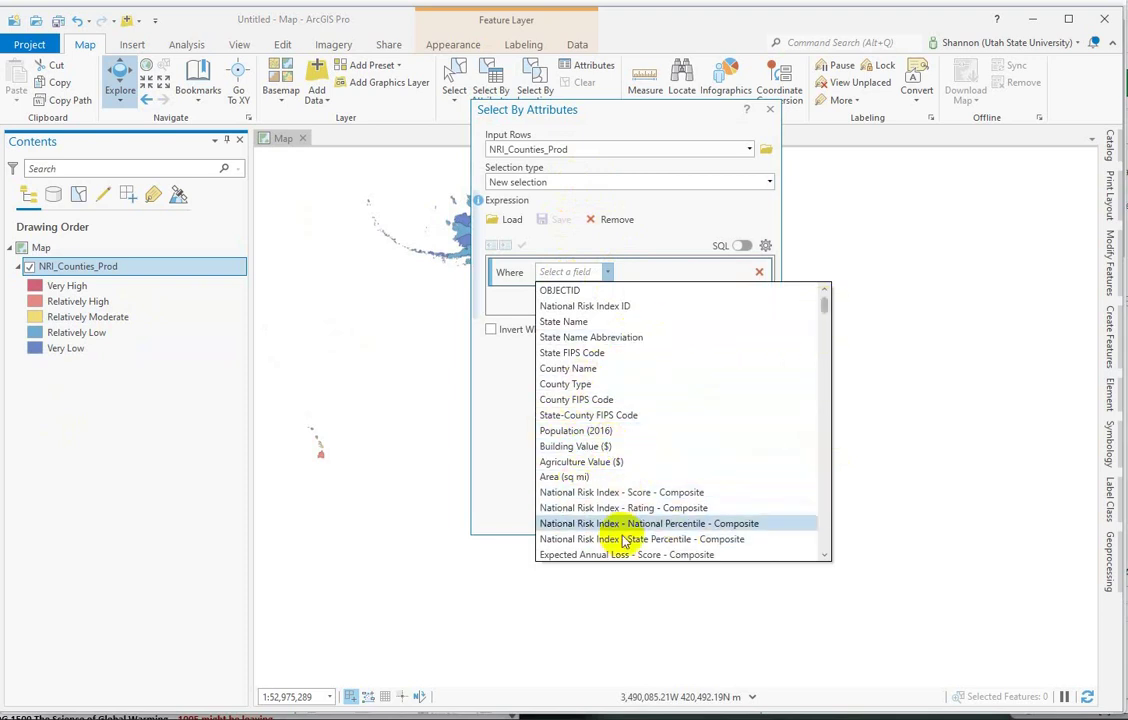
scroll(632, 551, "down", 3)
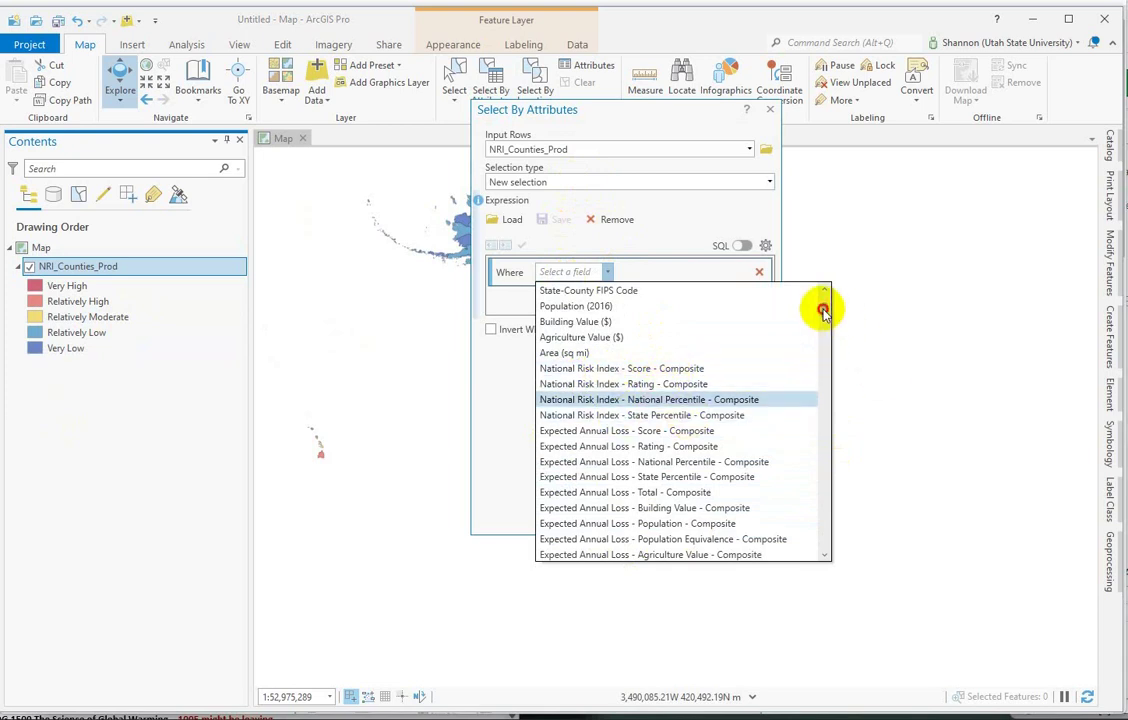
scroll(822, 311, "down", 2)
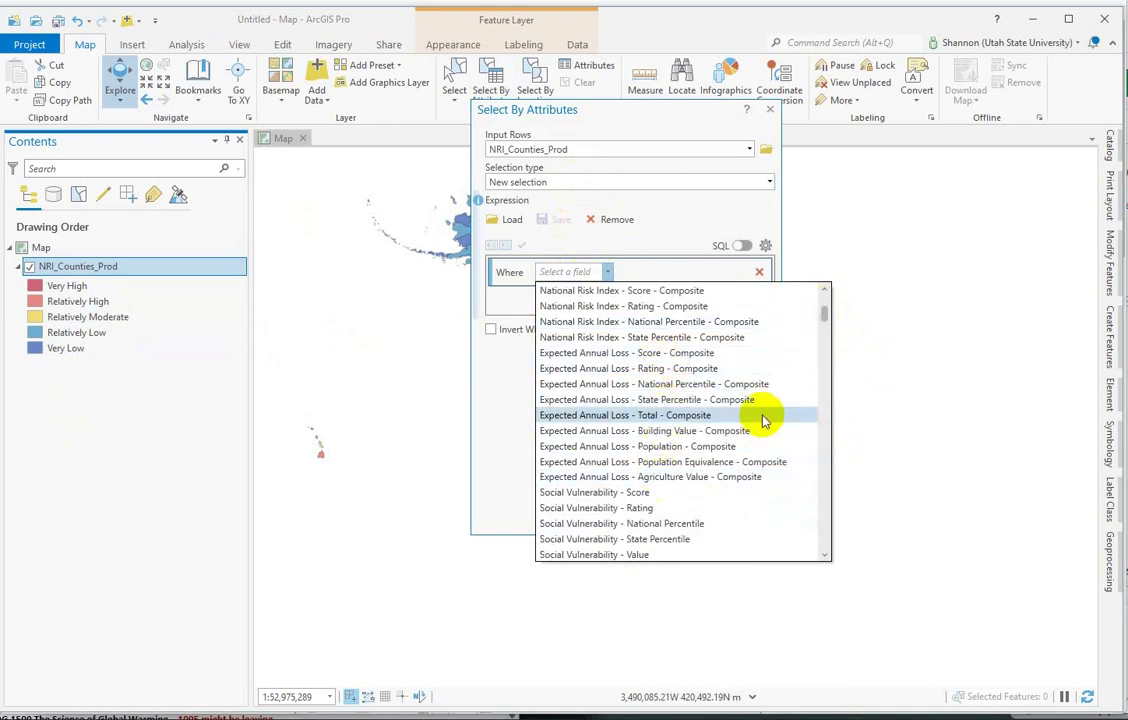
left_click_drag(822, 318, 824, 328)
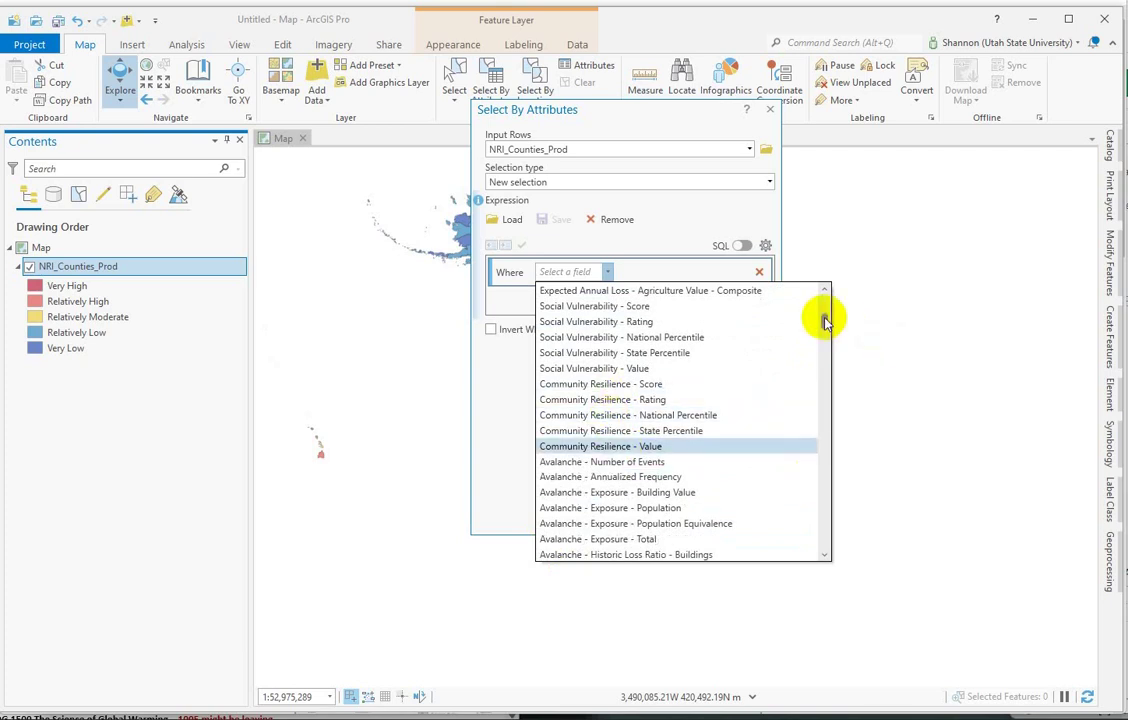
left_click_drag(823, 320, 826, 362)
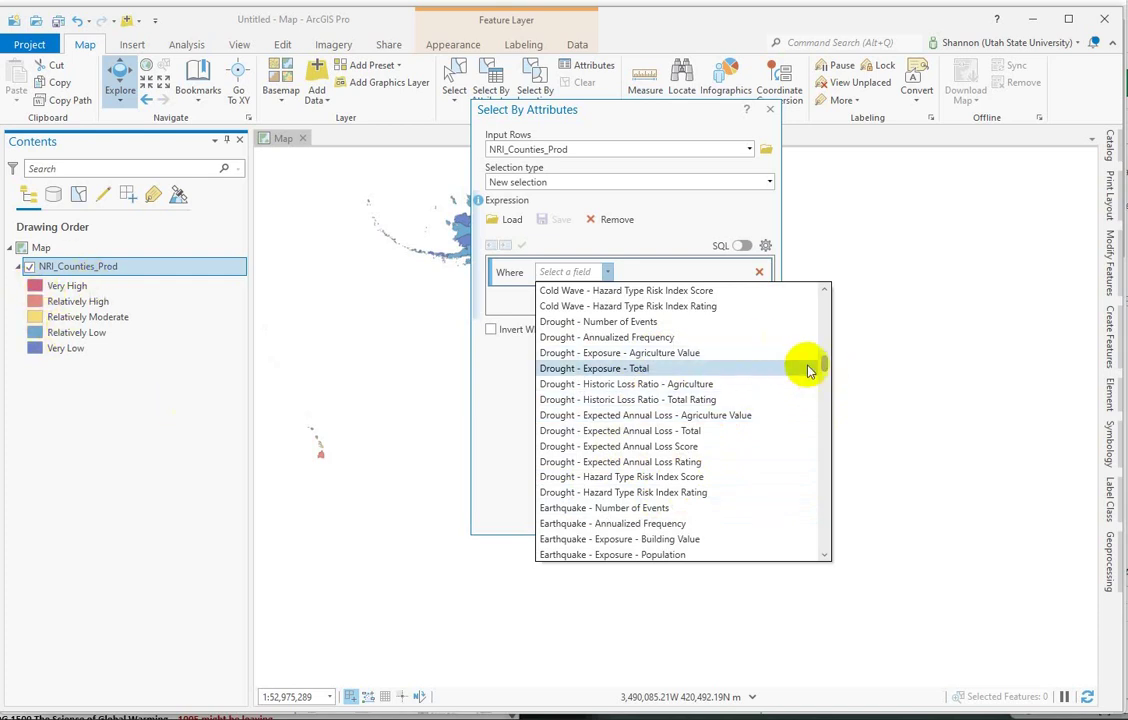
left_click_drag(824, 368, 811, 252)
left_click(515, 393)
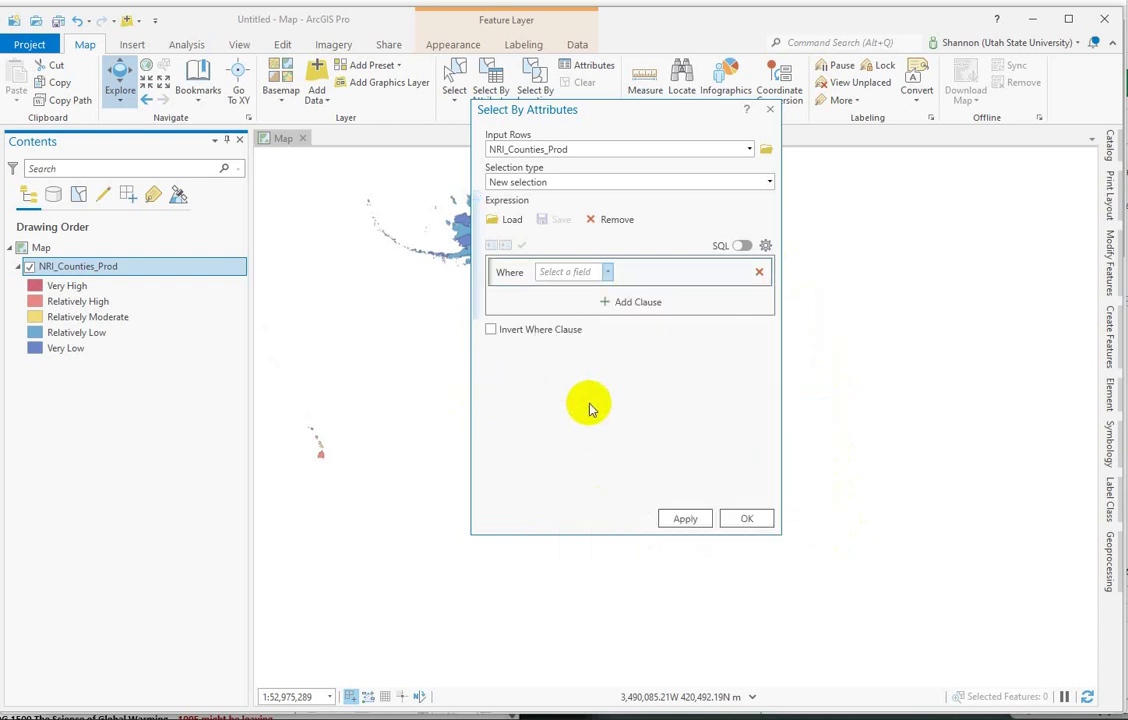
key("Return")
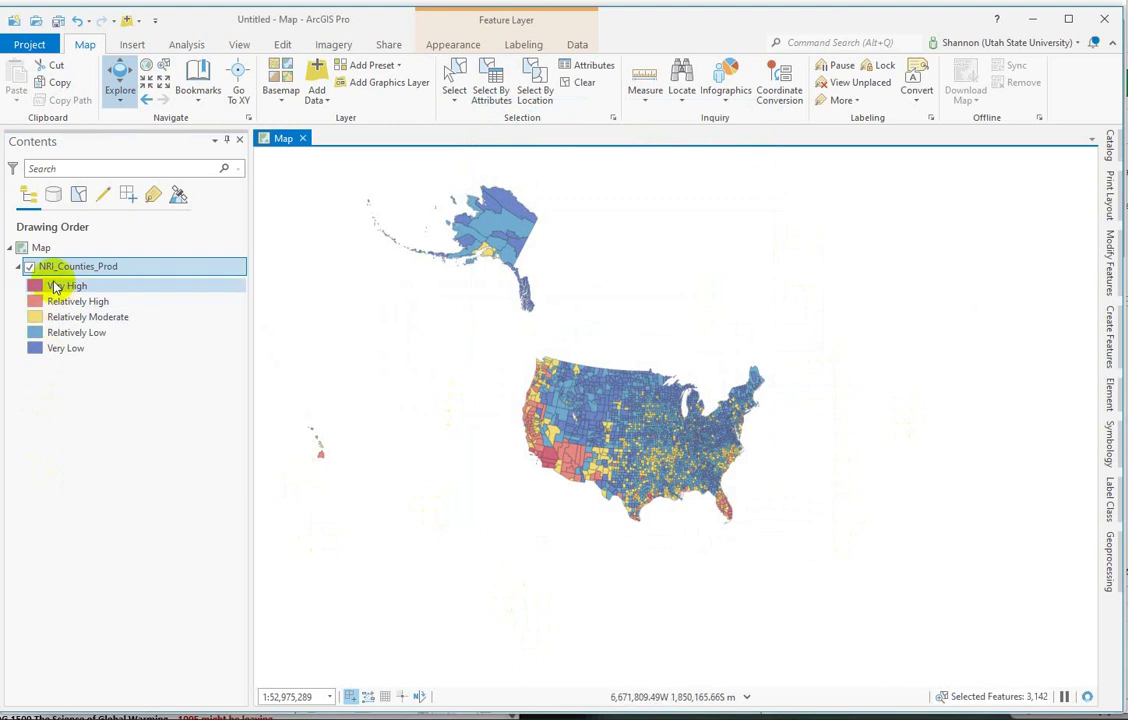
Step: Clear the NRI_Counties_Prod selection and scroll its 368 fields in the Data Engineering view
left_click(45, 266)
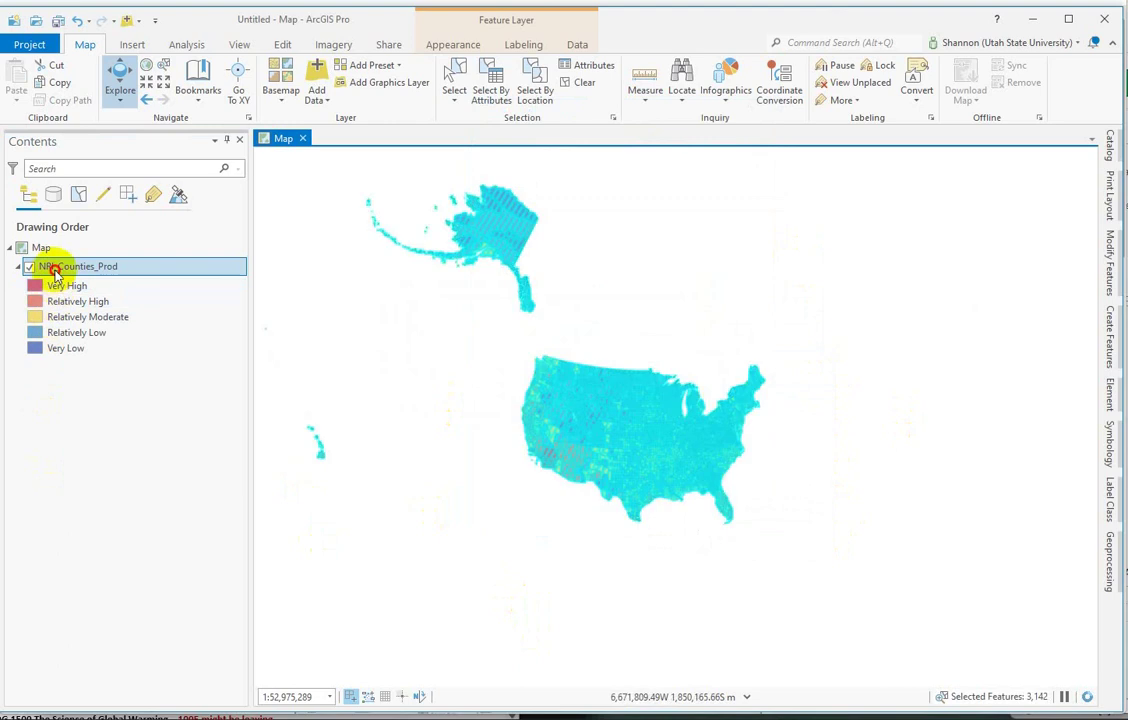
left_click(586, 88)
left_click(577, 44)
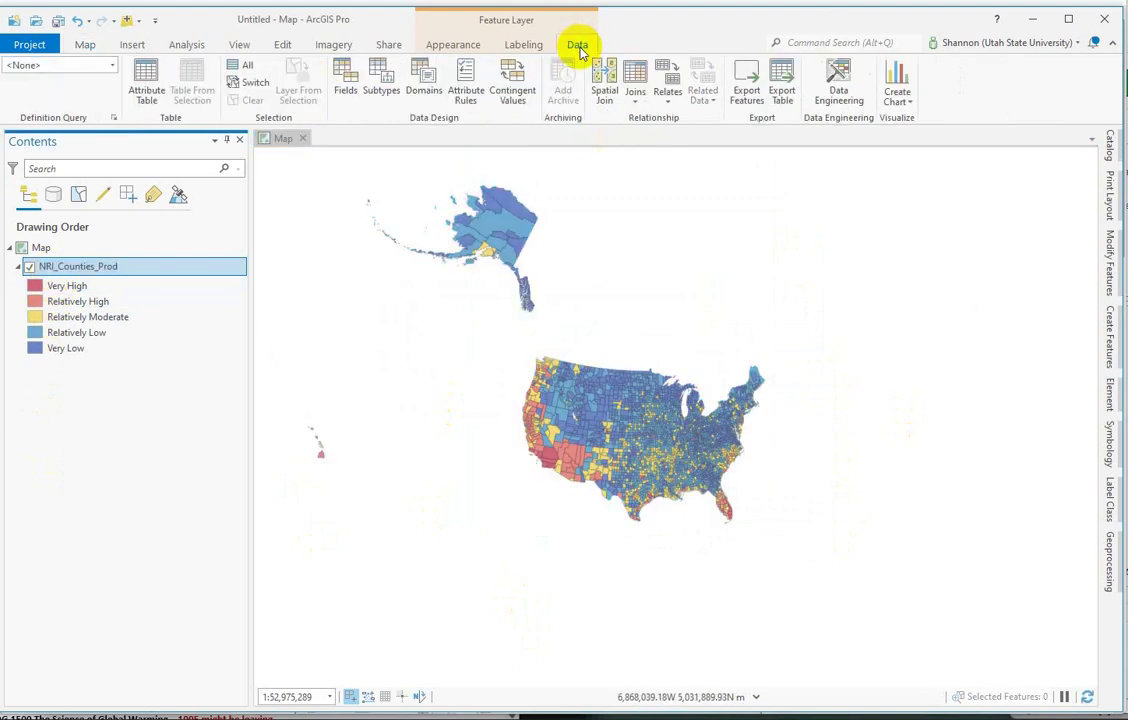
left_click(839, 80)
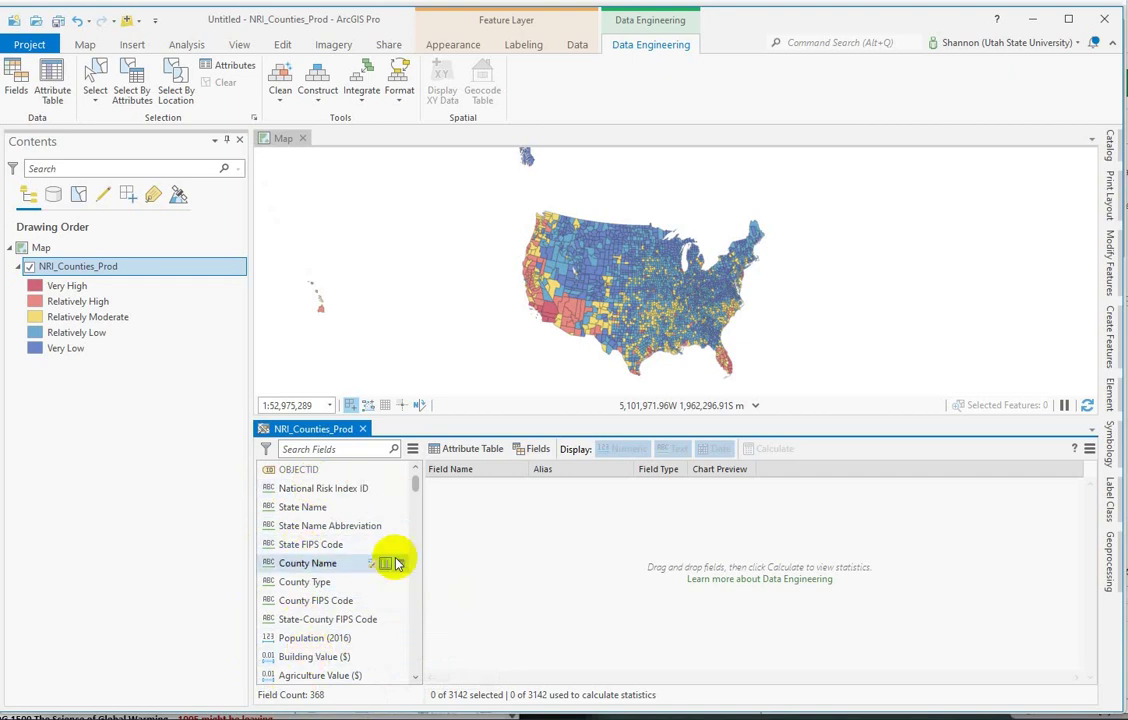
left_click_drag(414, 487, 415, 500)
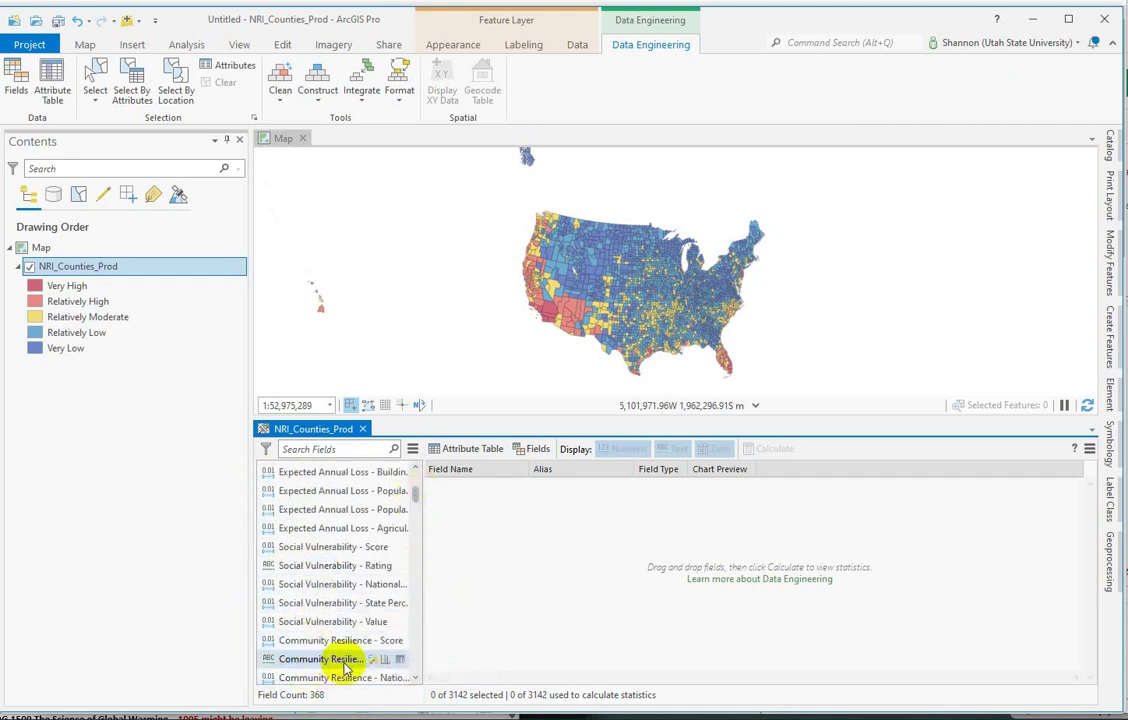
left_click_drag(416, 500, 482, 608)
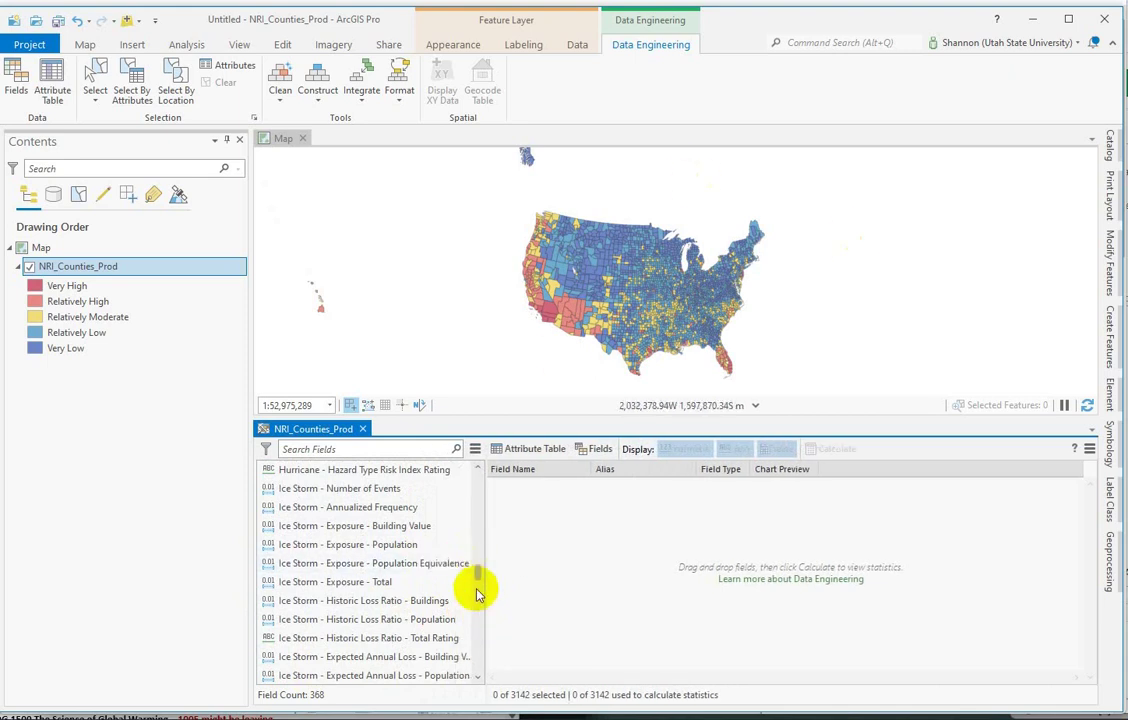
left_click_drag(478, 575, 478, 608)
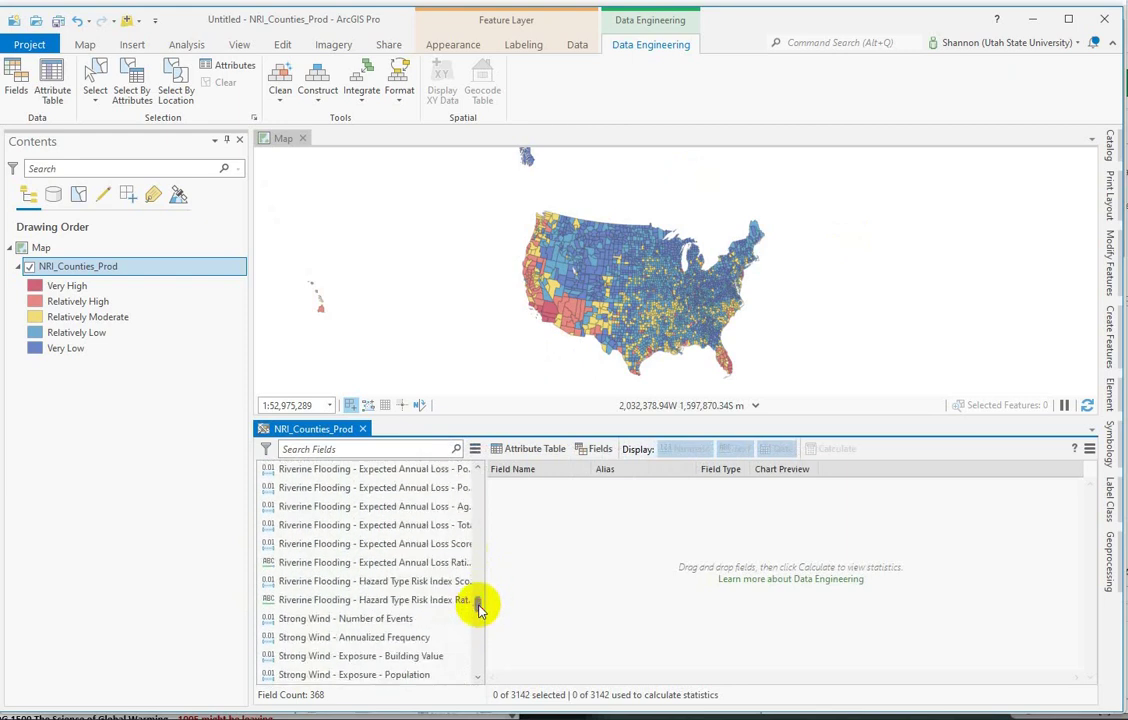
Step: Shade the county map by the Riverine Flooding risk rating and risk score fields
left_click(397, 586)
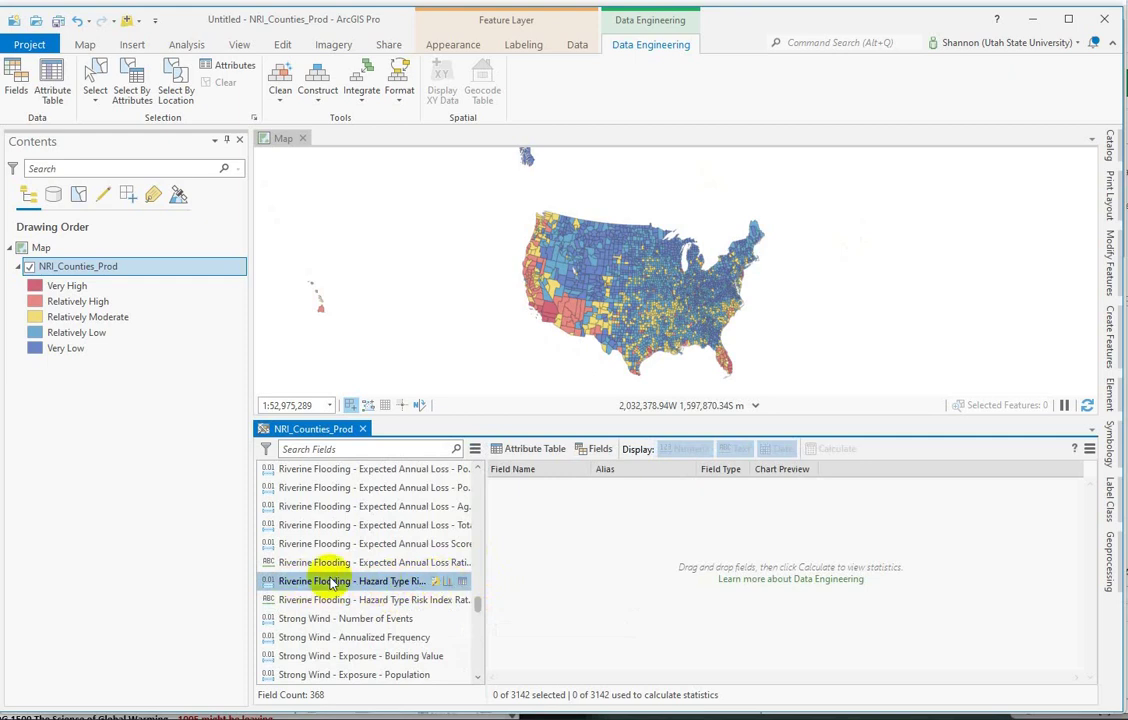
left_click(428, 599)
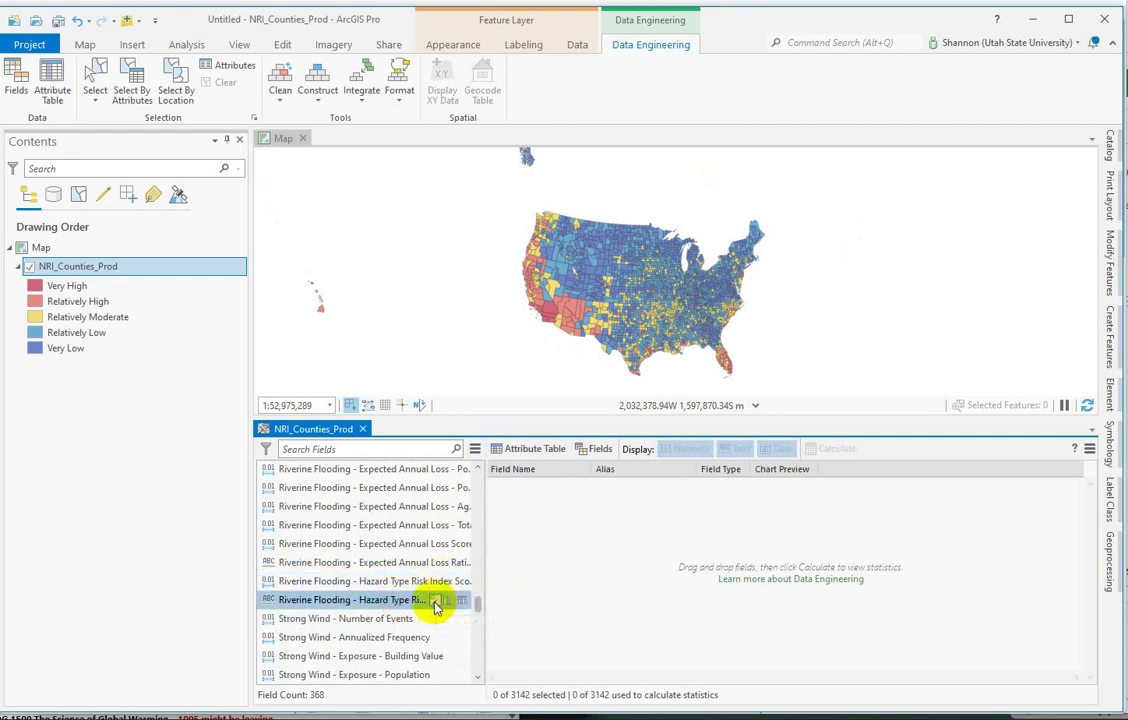
left_click(435, 600)
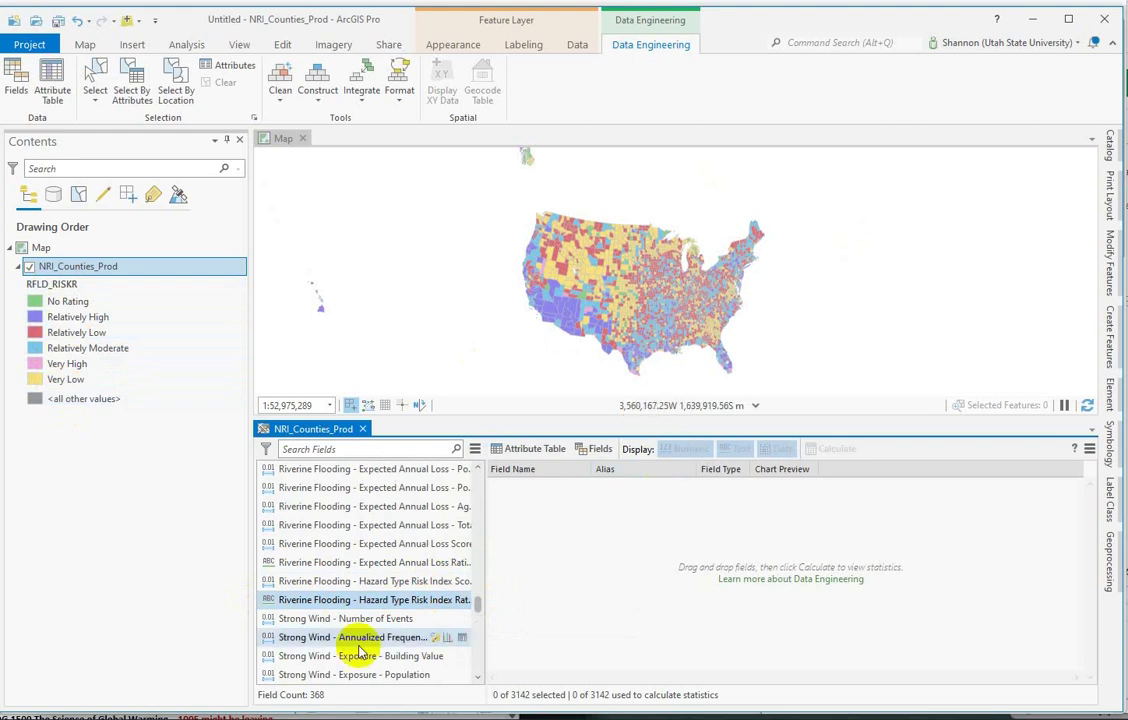
left_click(435, 583)
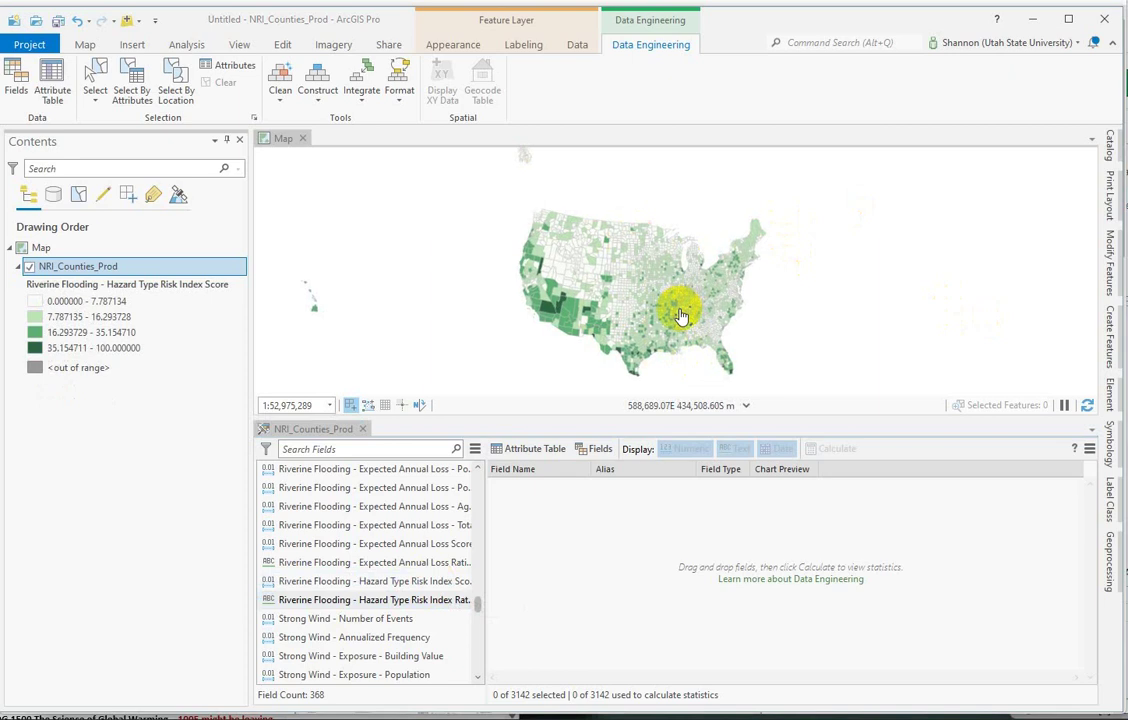
Step: Switch the map shading to the Wildfire risk index score in four classes
scroll(680, 316, "up", 2)
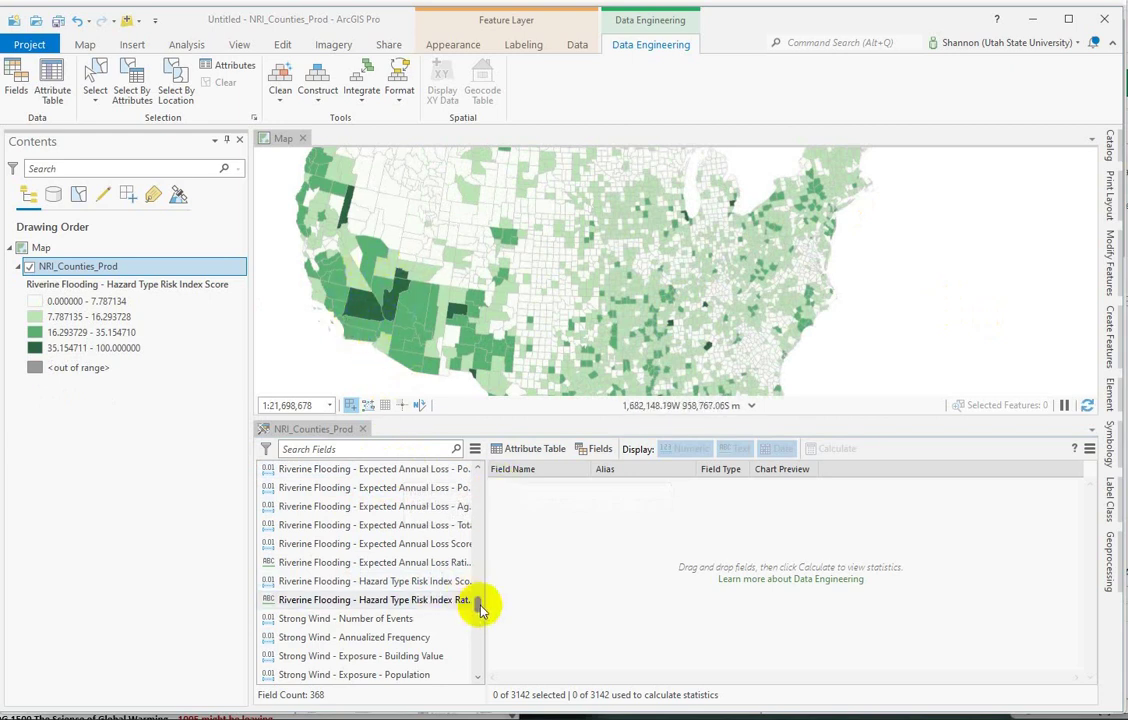
left_click(474, 604)
left_click_drag(477, 606, 486, 648)
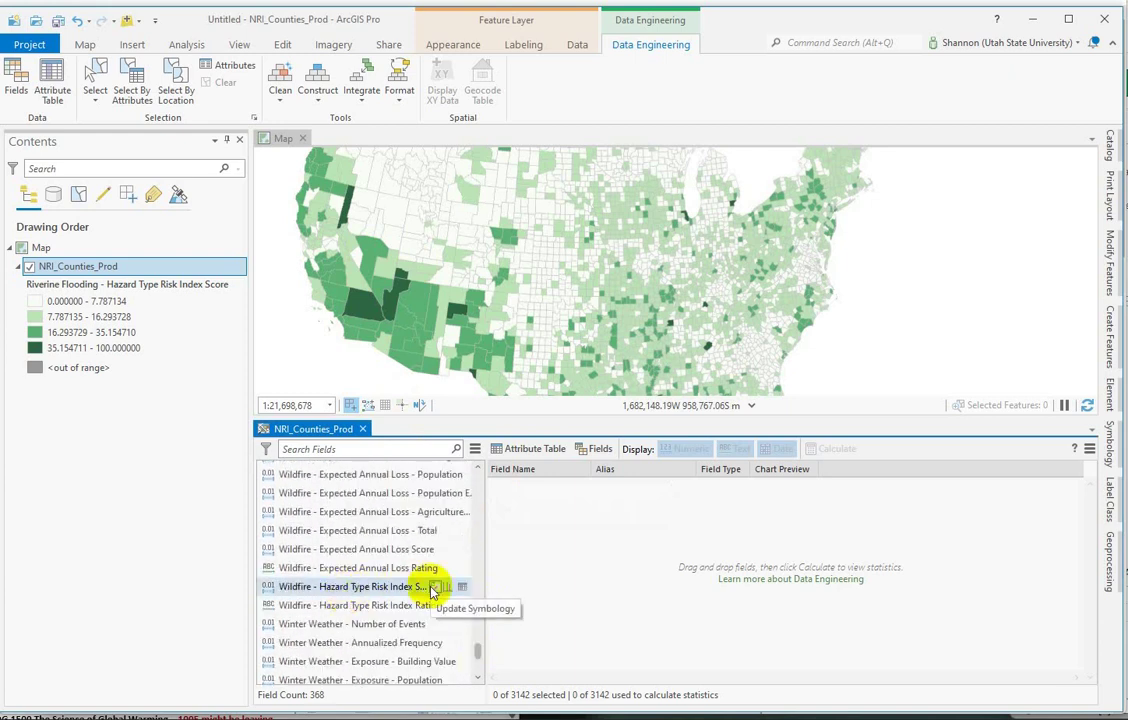
left_click(432, 588)
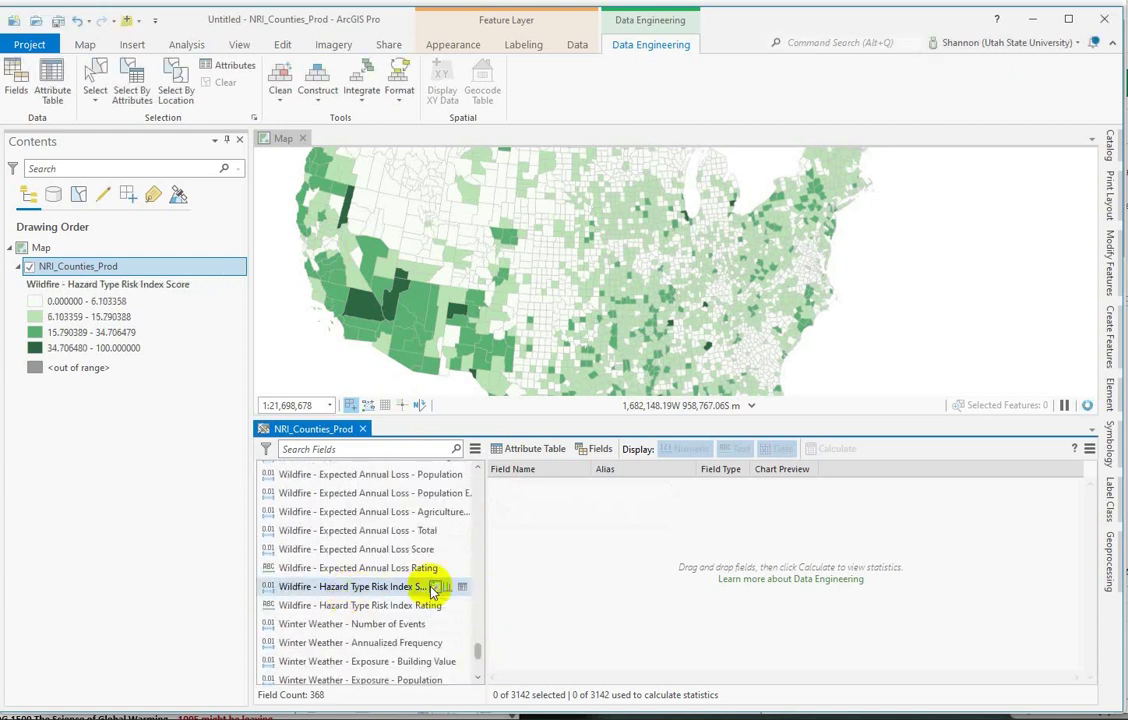
scroll(504, 340, "down", 2)
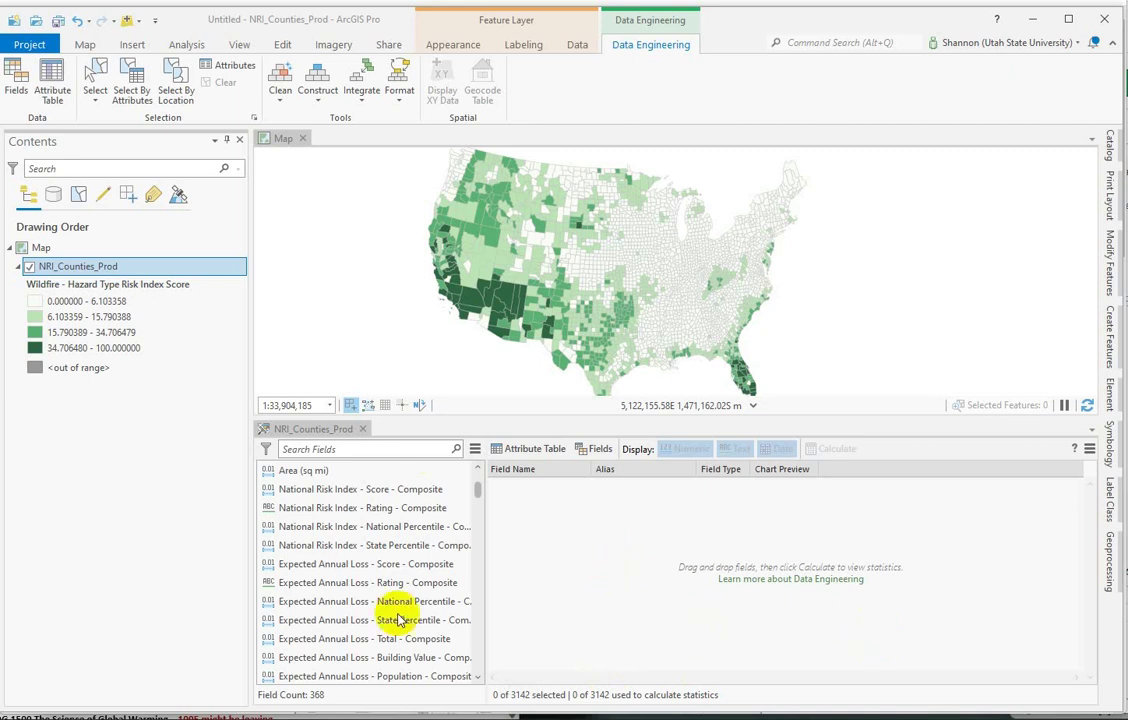
Step: Chart the Social Vulnerability Score, National Percentile and Value fields and view the Score histogram
left_click(345, 527)
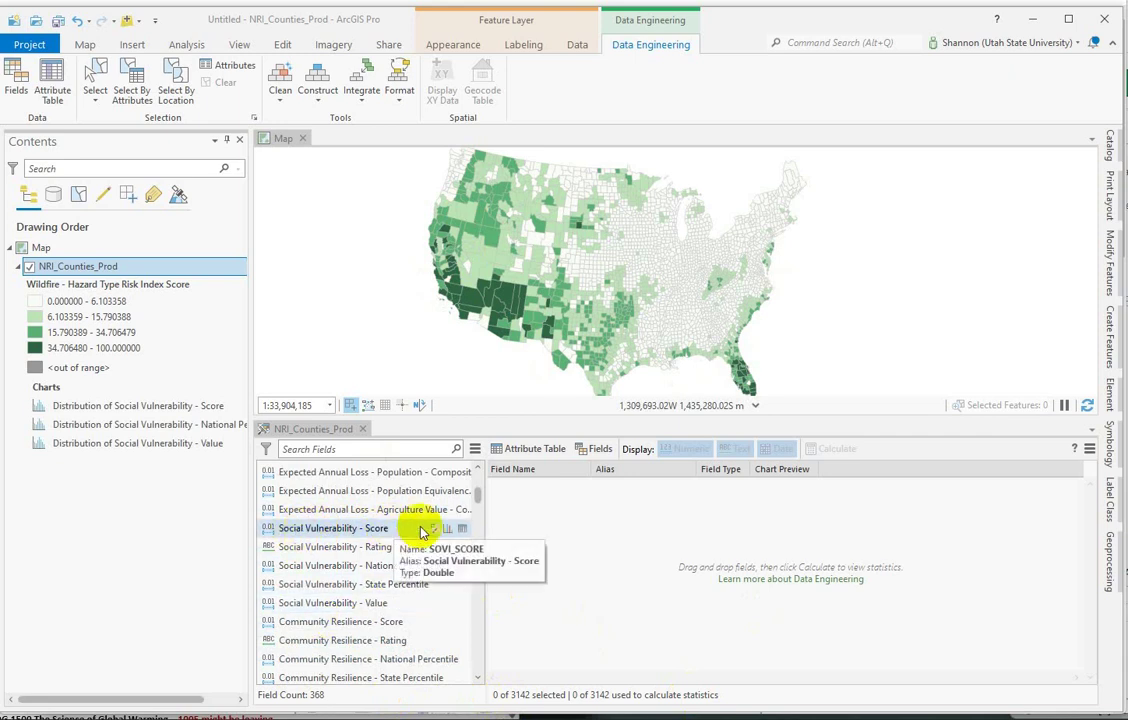
left_click(452, 531)
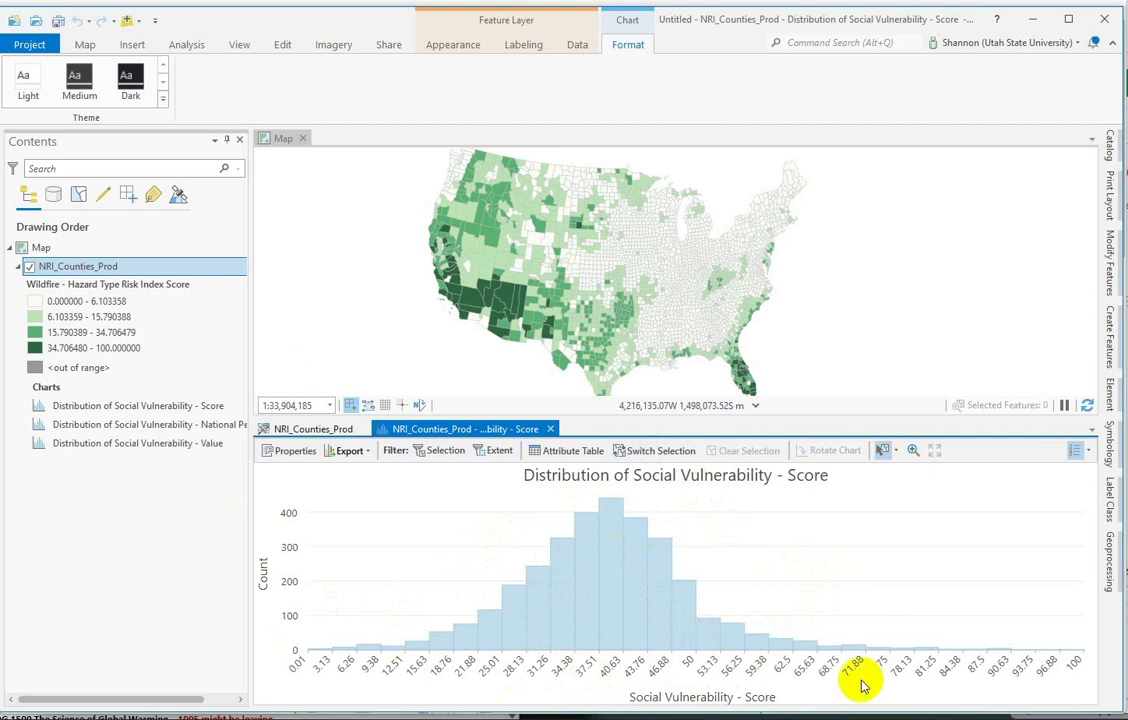
mouse_move(408, 662)
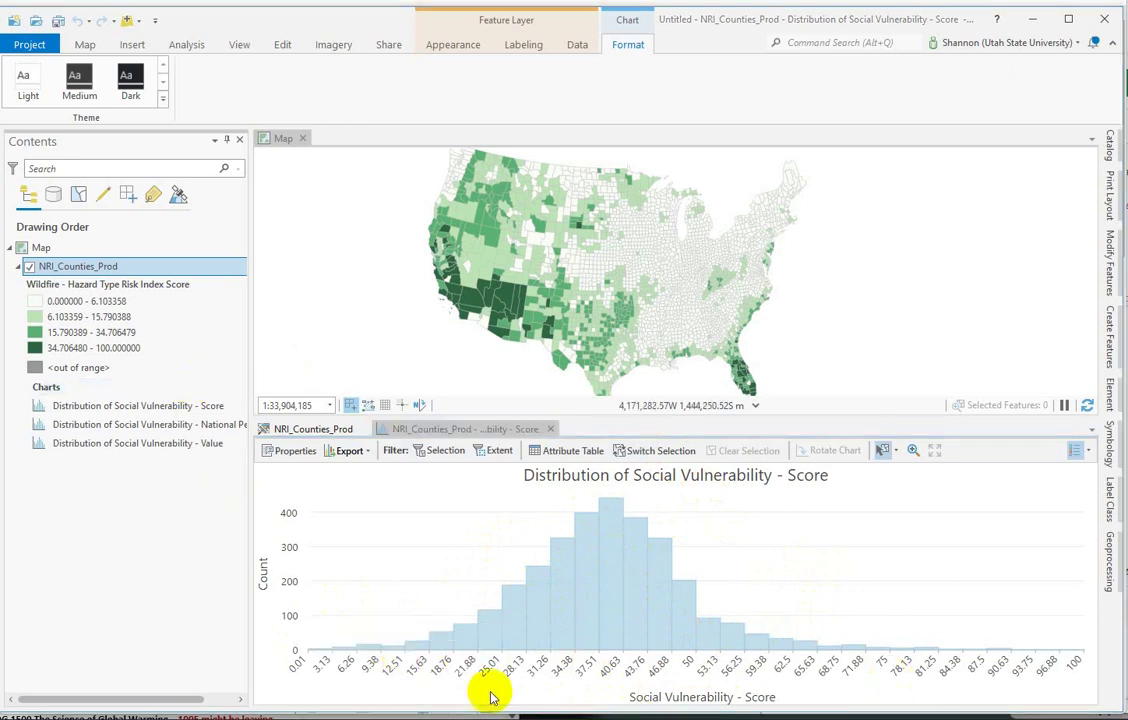
Step: Add Community Resilience, Avalanche and Cold Wave rating charts, enlarging the Cold Wave chart area
left_click(295, 429)
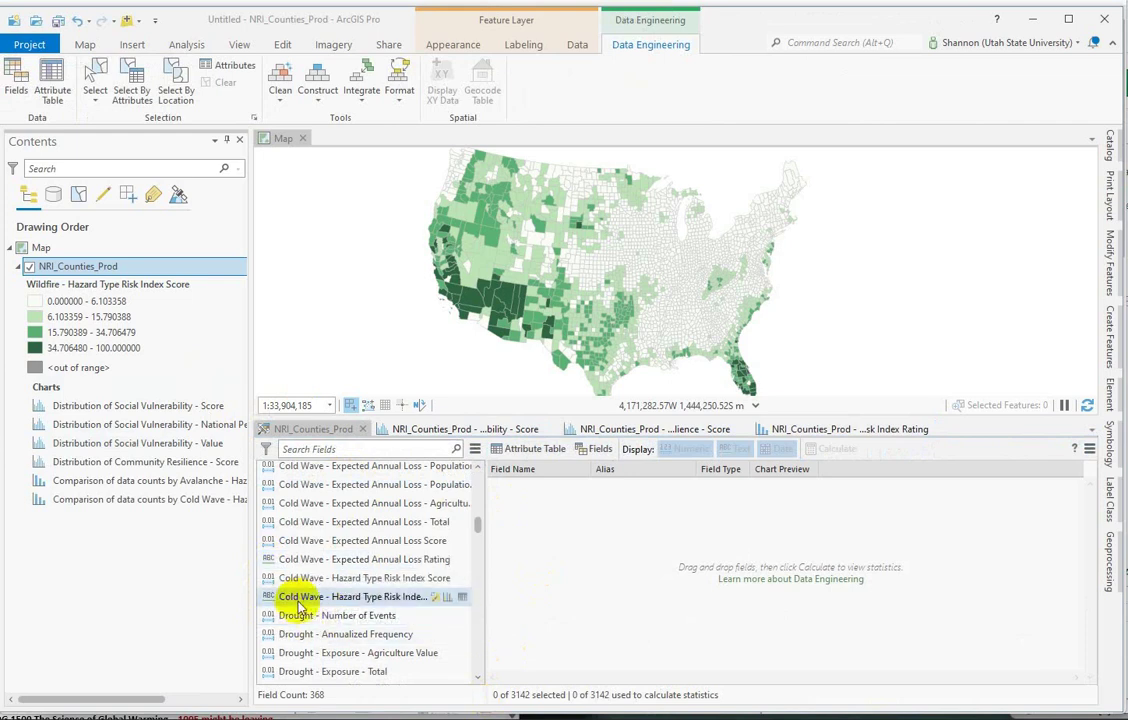
left_click(448, 597)
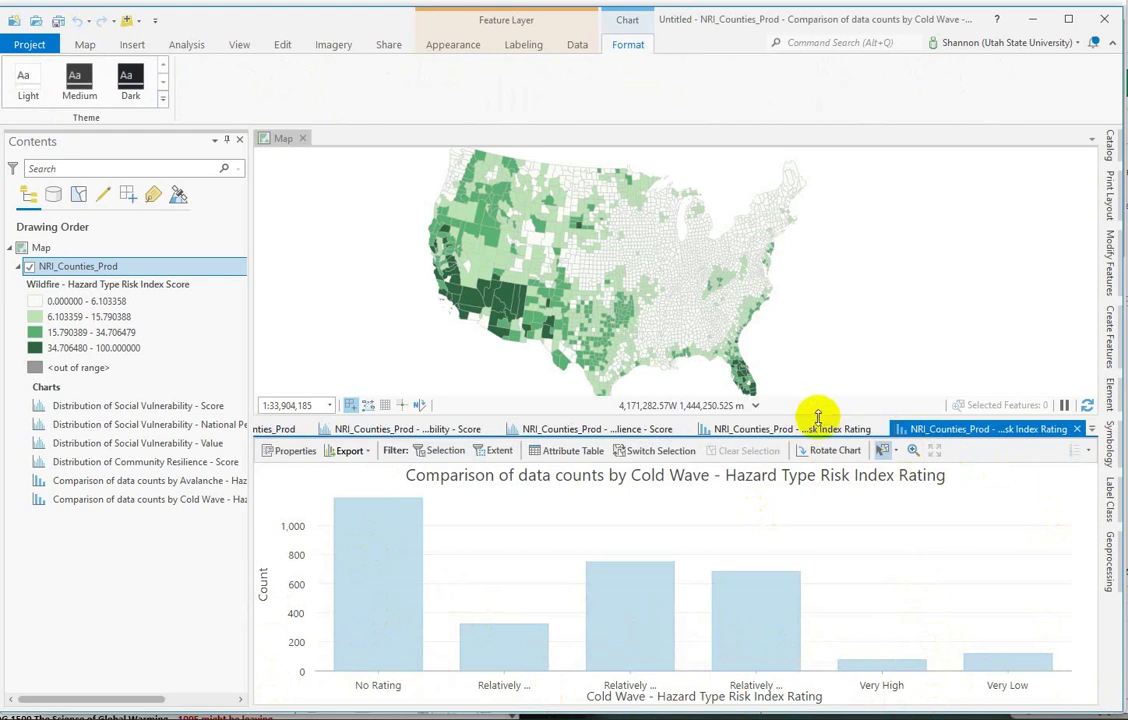
left_click_drag(818, 418, 814, 318)
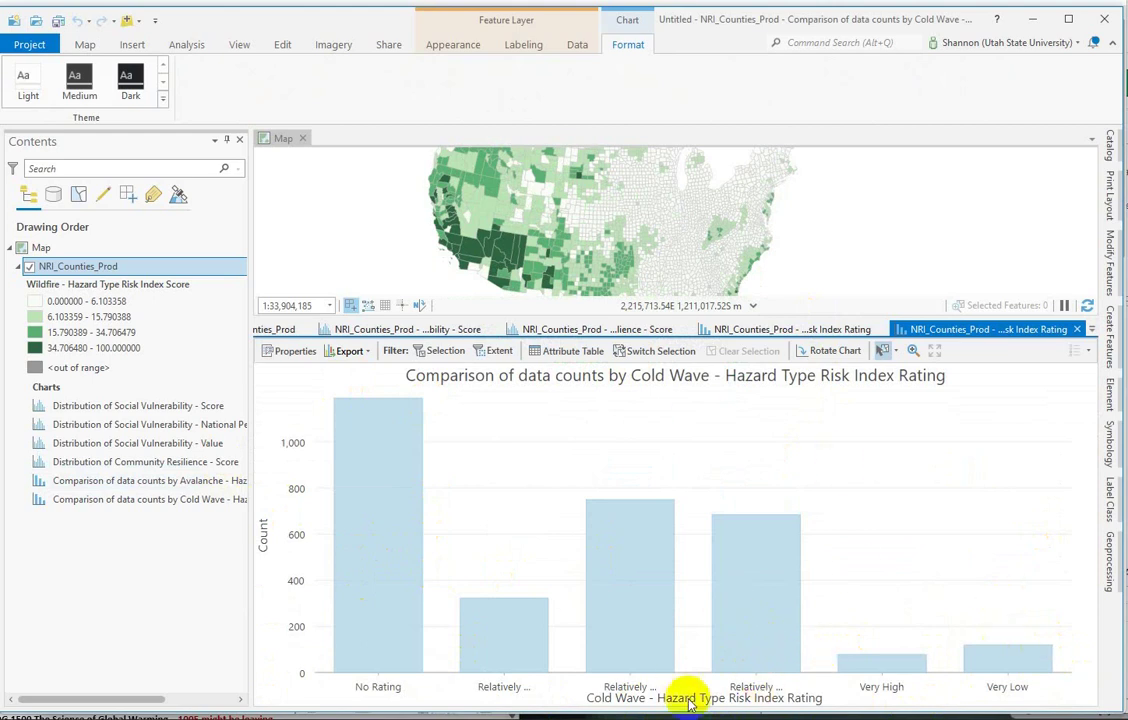
left_click(478, 703)
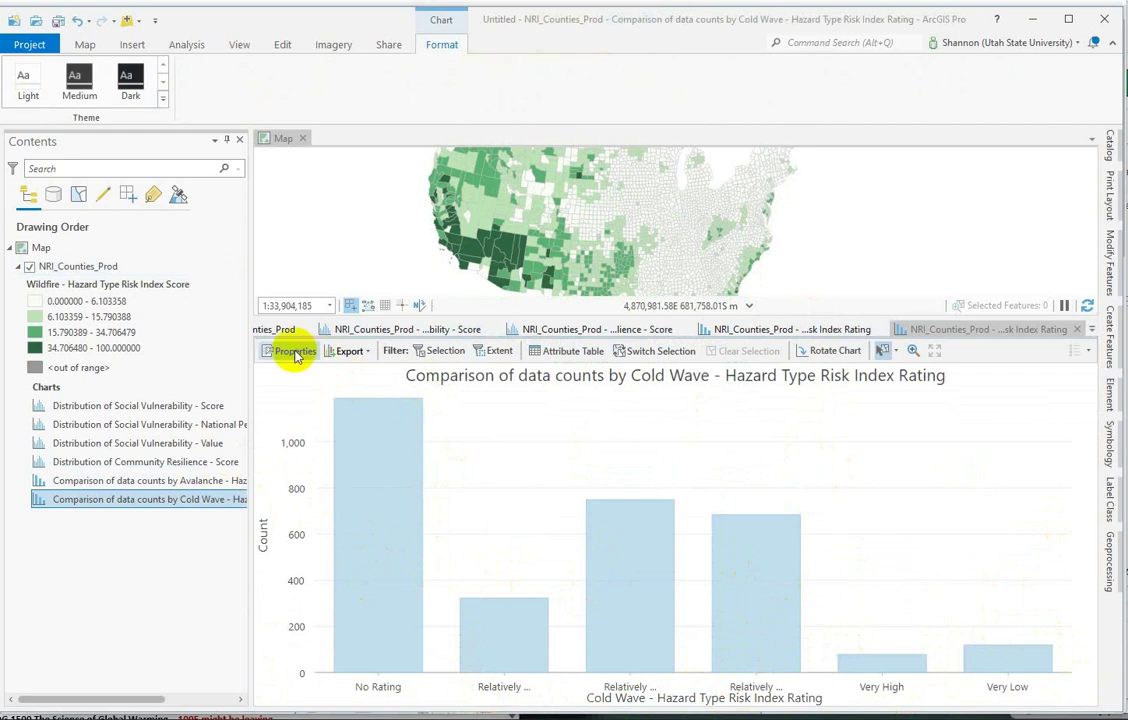
Step: Set the Cold Wave chart's sort to Y-axis Ascending in its properties
left_click(285, 352)
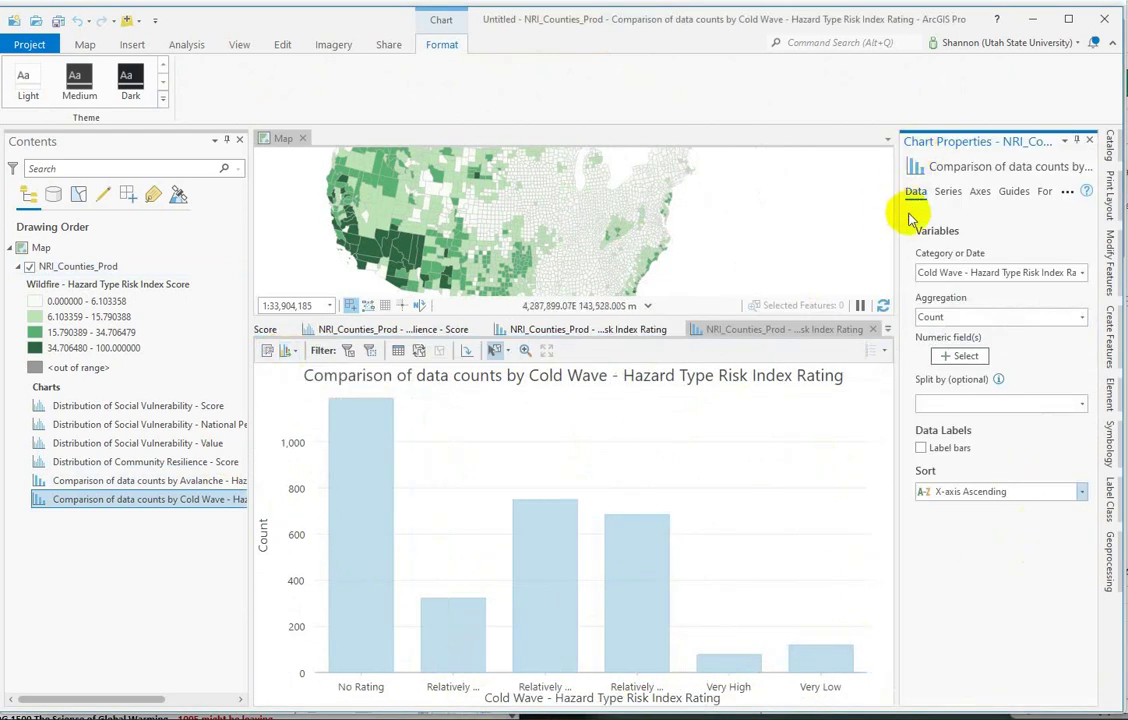
left_click(1081, 495)
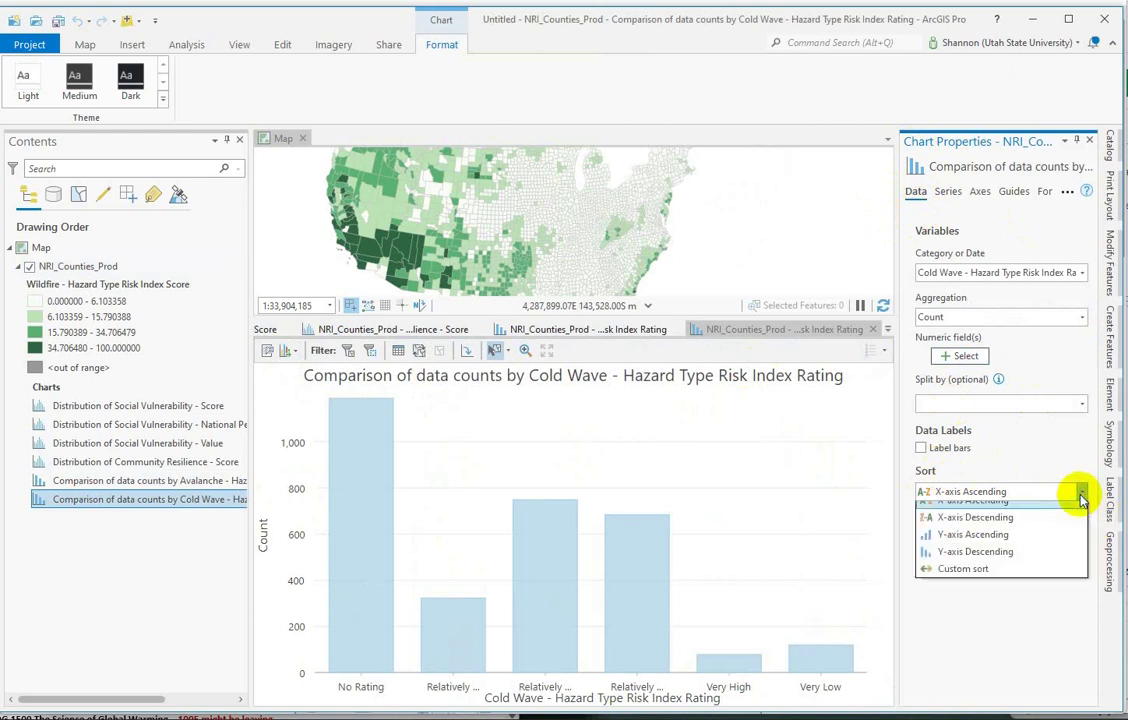
left_click(958, 538)
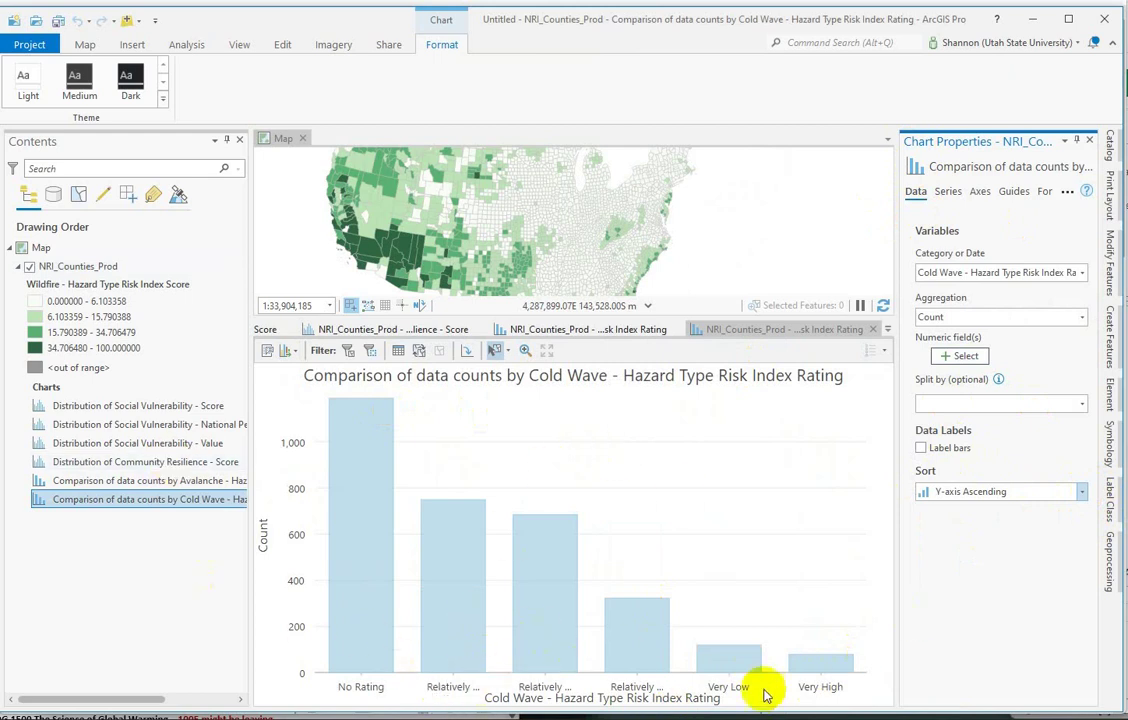
Step: Switch the Cold Wave chart to Custom sort, rotate it horizontal, and move Very Low to the top
left_click(1083, 492)
left_click(883, 577)
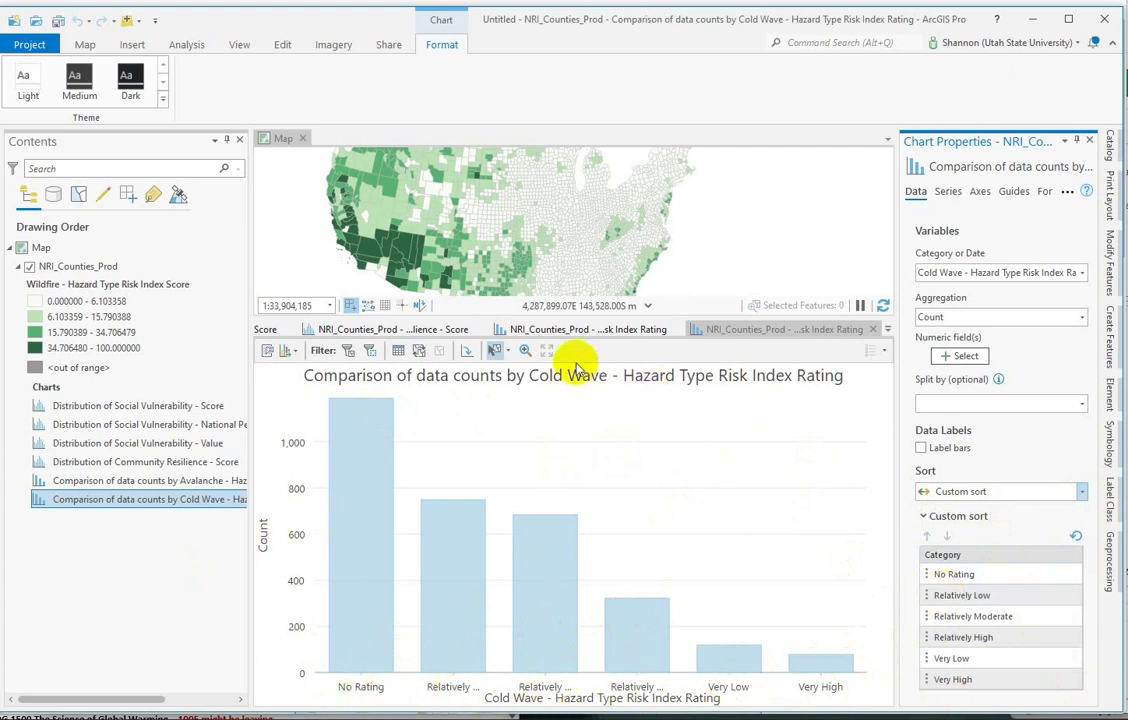
left_click(467, 352)
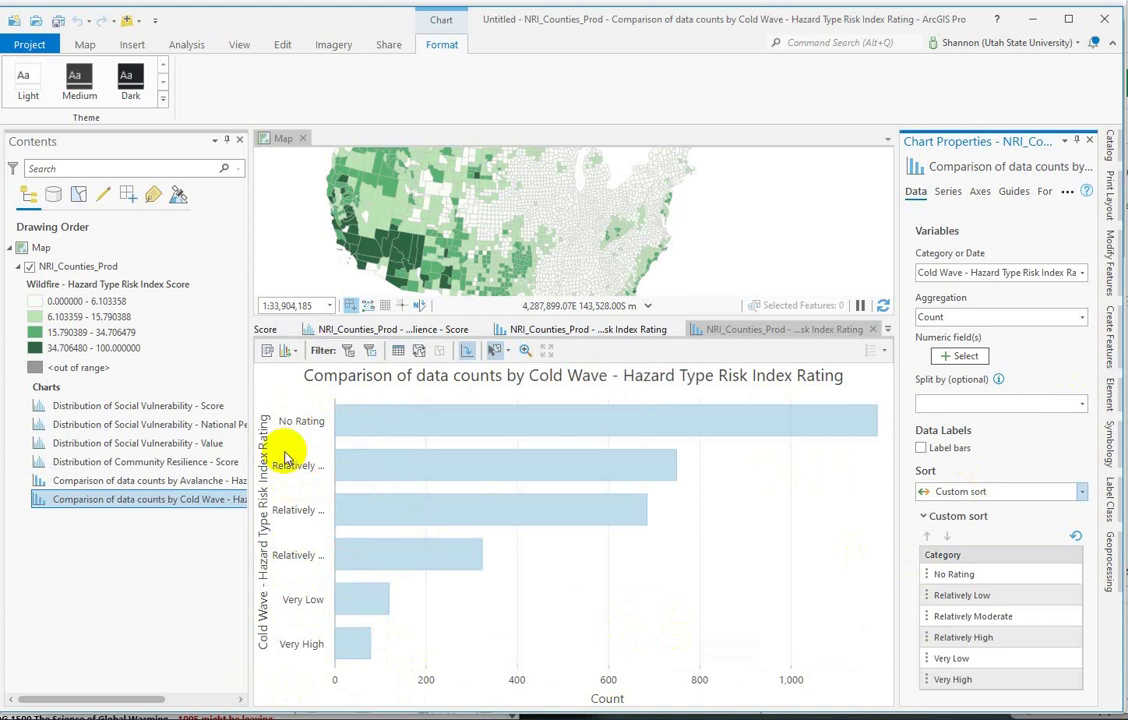
left_click(934, 665)
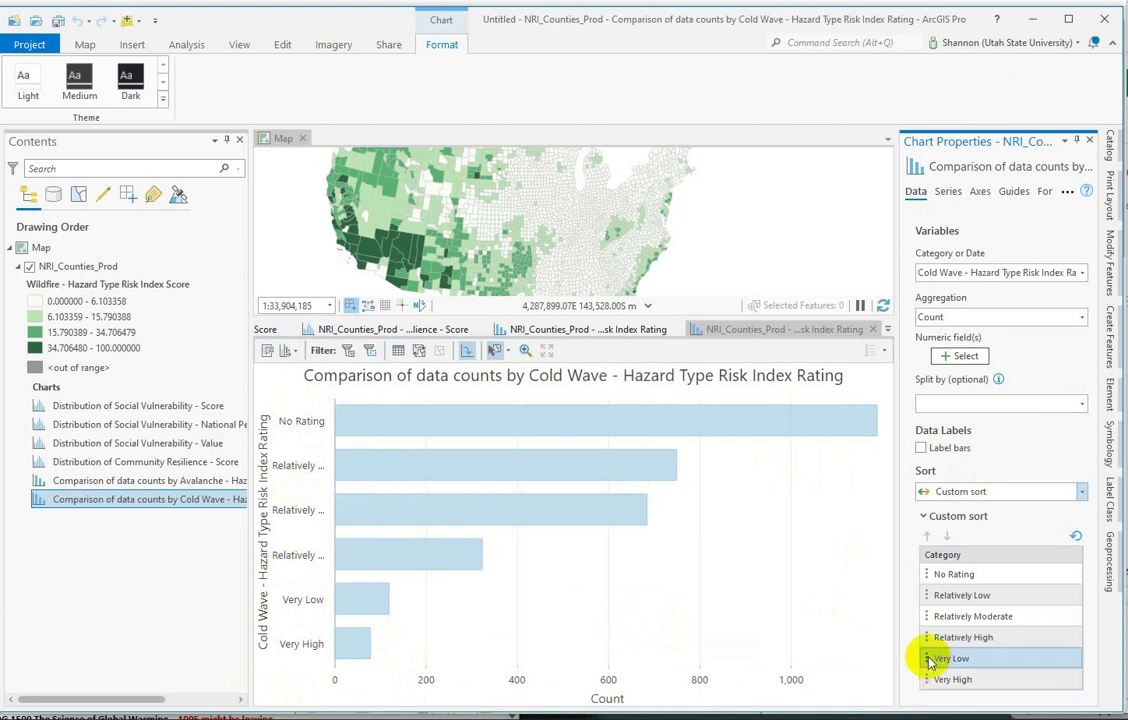
left_click_drag(930, 660, 997, 654)
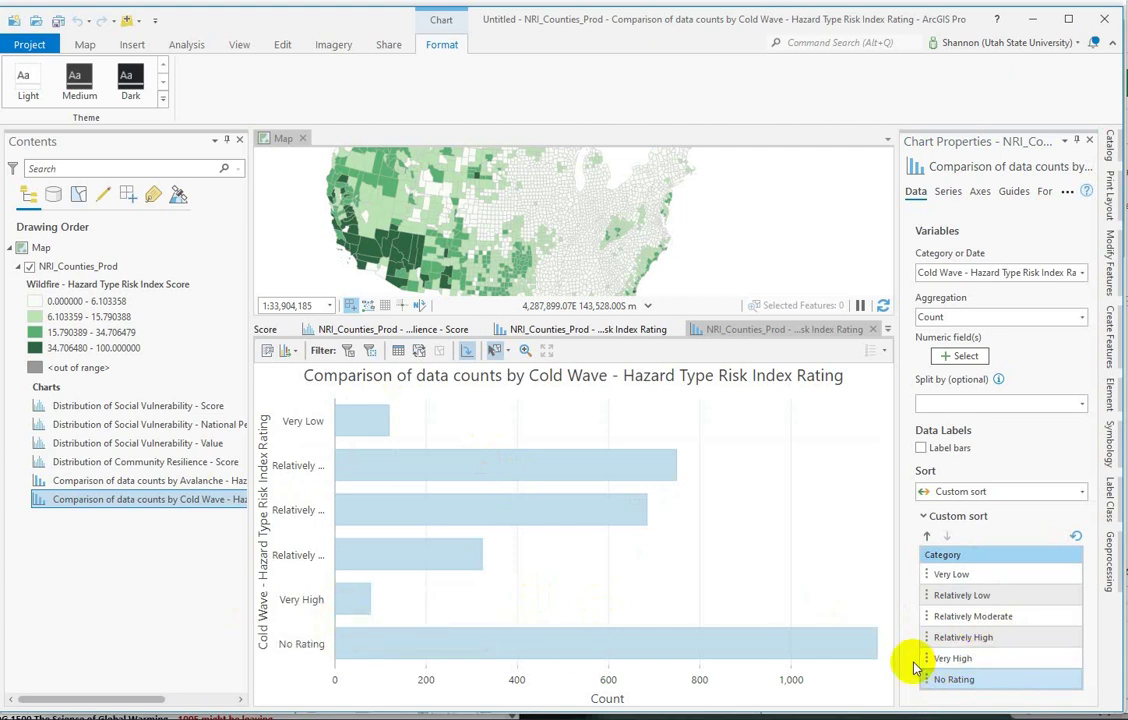
Step: Enlarge the map, select the 78 Very High counties, then the 119 Very Low counties
left_click(490, 705)
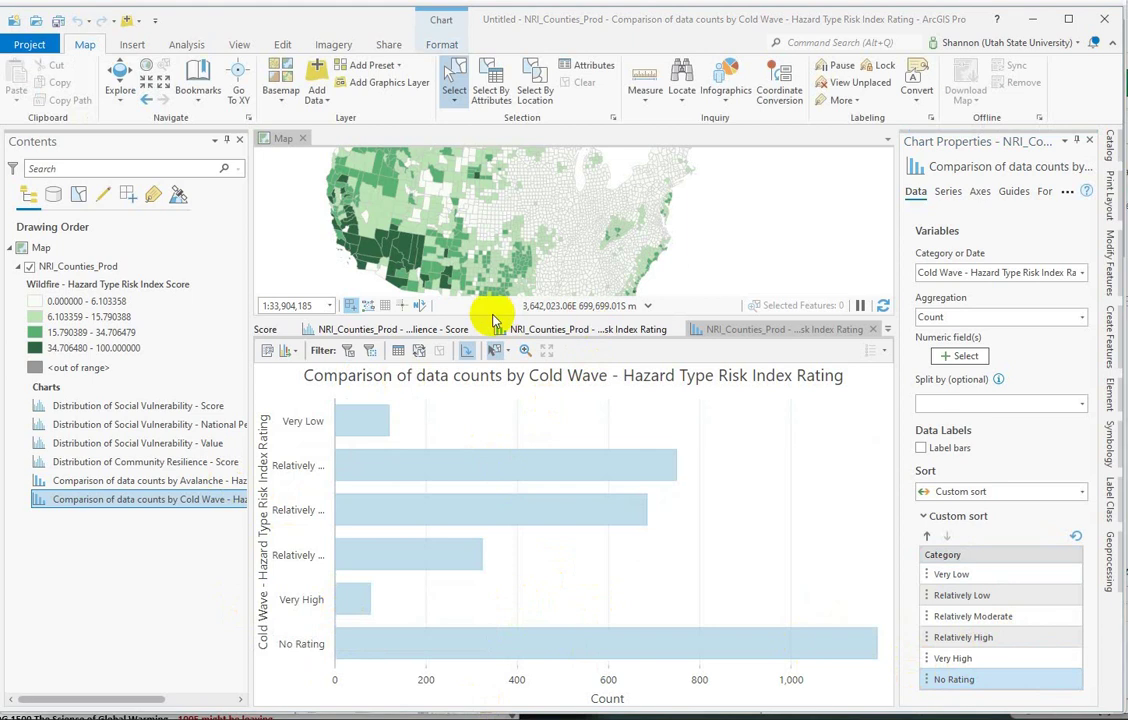
left_click_drag(491, 314, 493, 404)
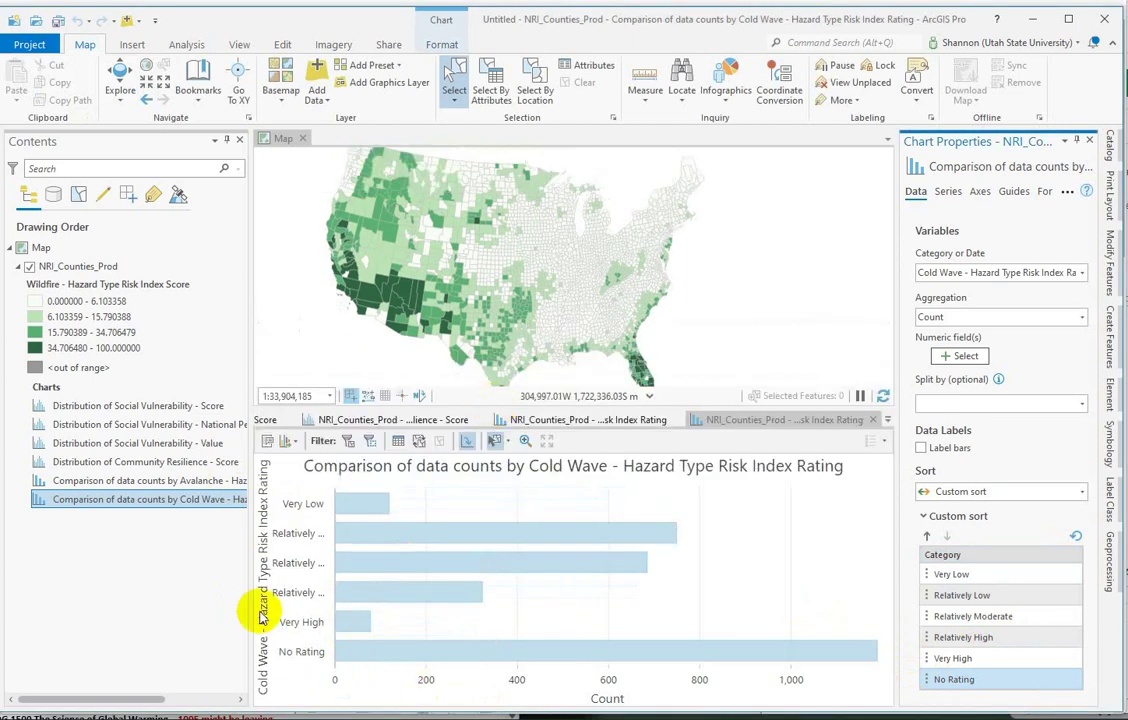
left_click(345, 622)
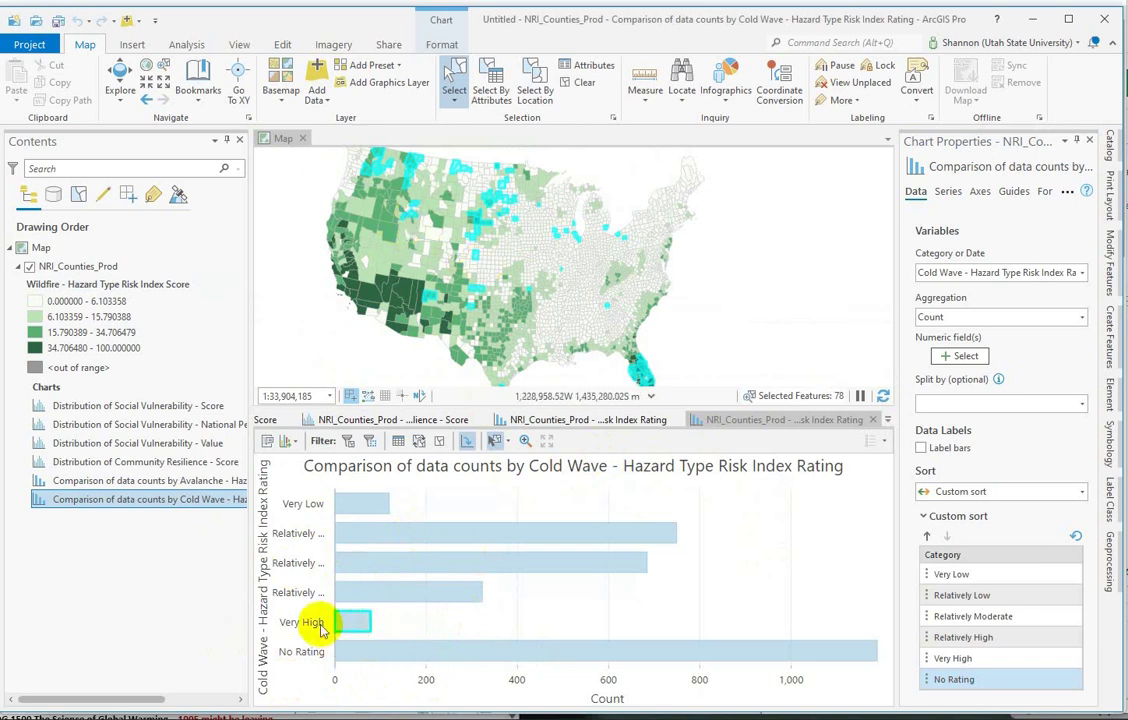
mouse_move(350, 631)
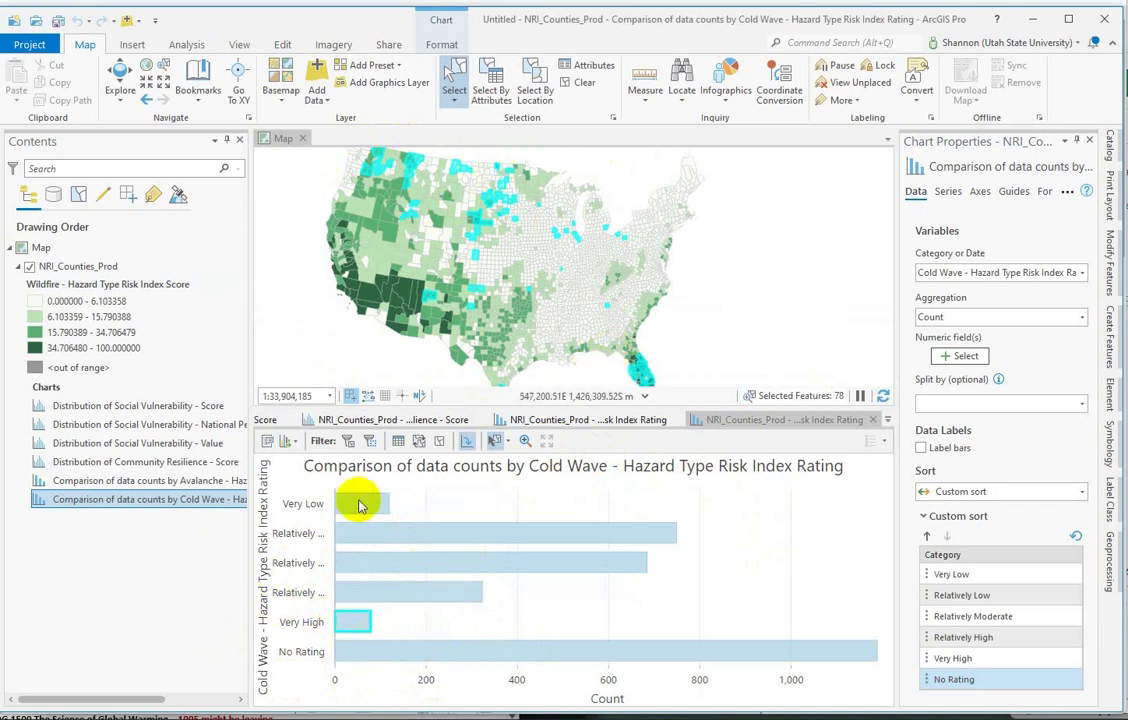
left_click(358, 505)
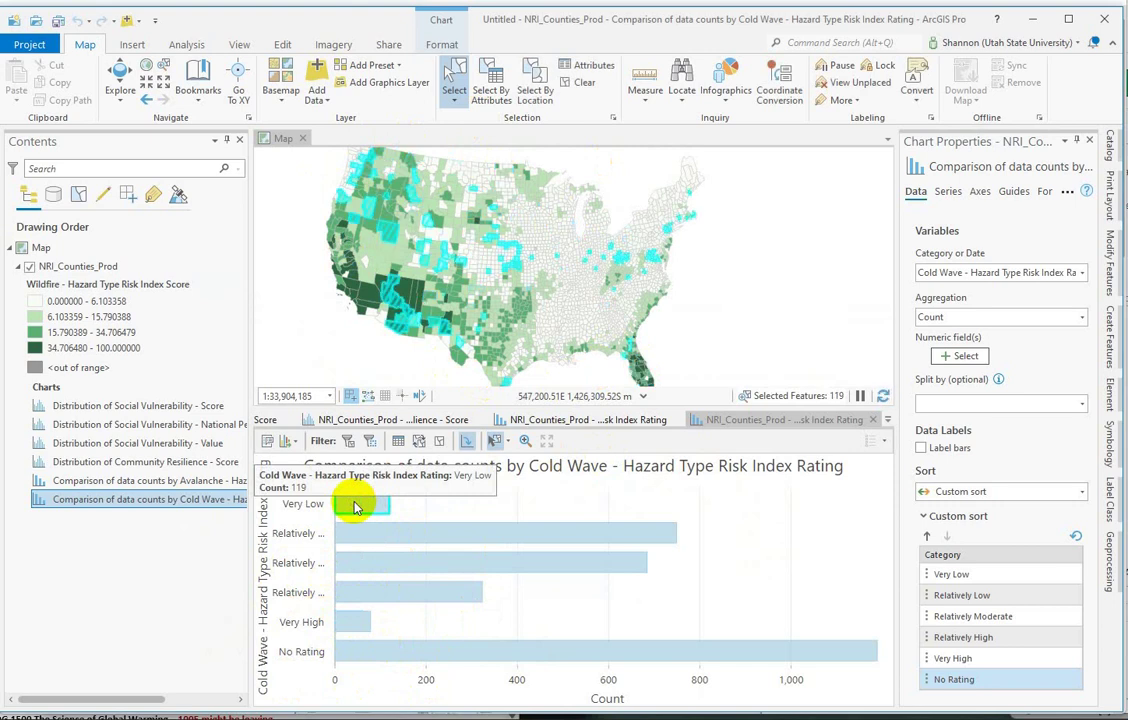
Step: Check the selection on the Community Resilience and Social Vulnerability Score histograms
left_click(393, 419)
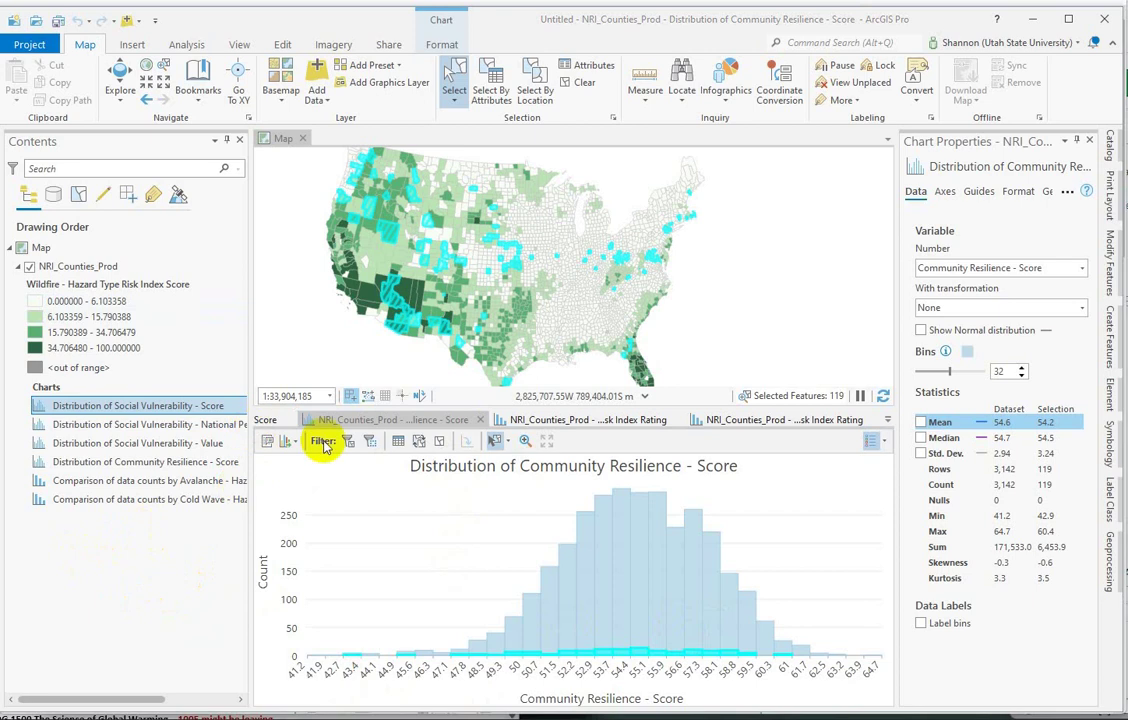
left_click(266, 420)
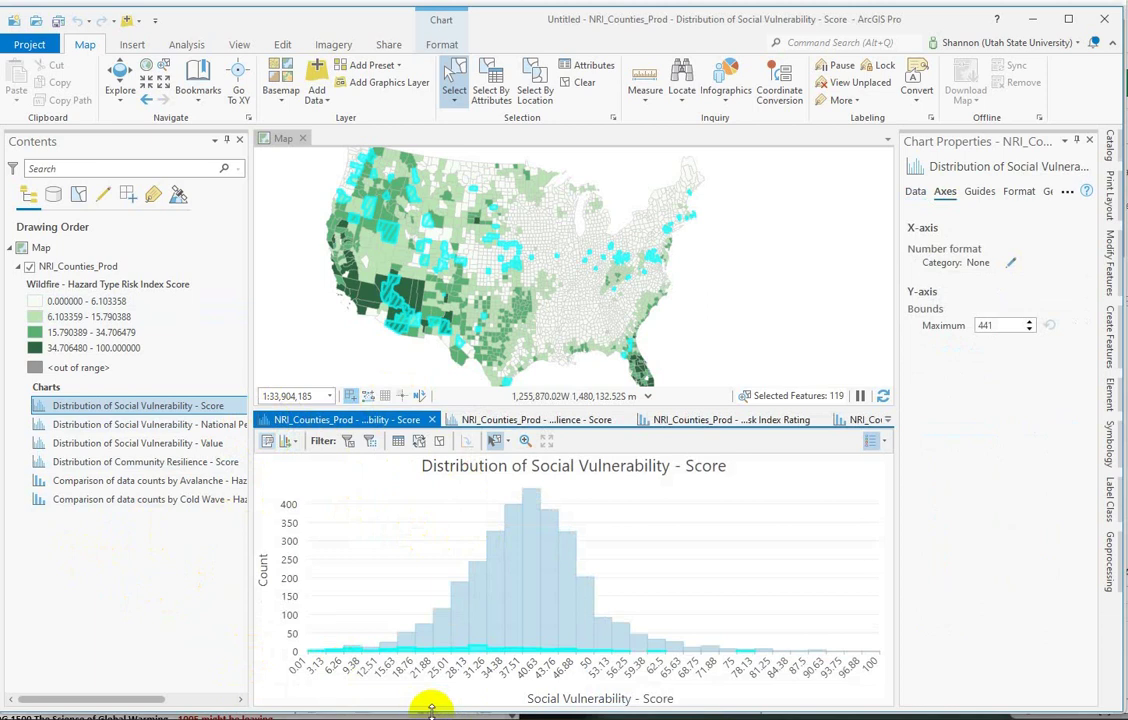
mouse_move(496, 568)
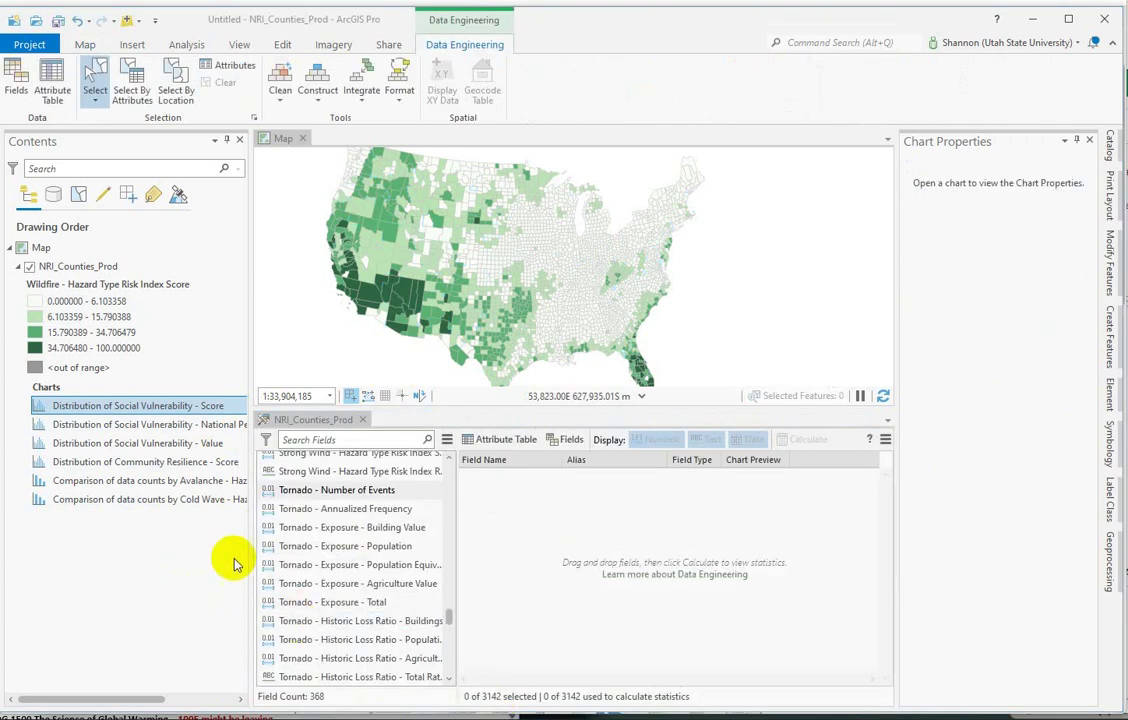
Step: Add Tornado - Number of Events and Tsunami - Hazard Type Risk Index Score to the statistics table
left_click(296, 492)
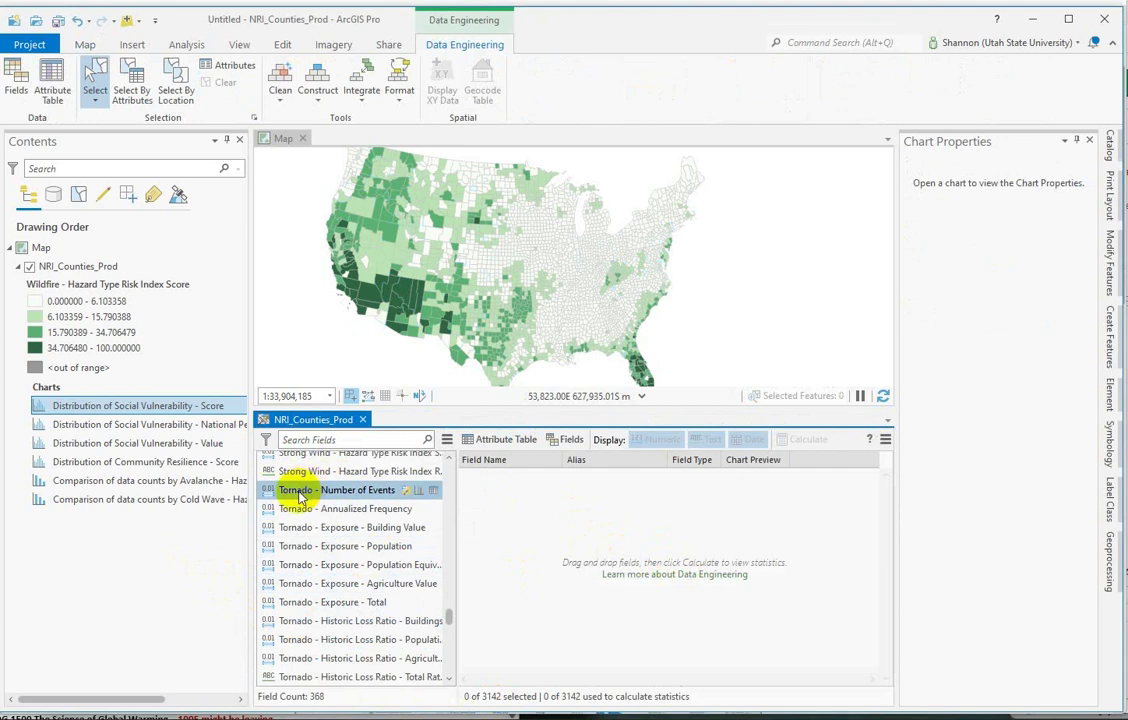
left_click_drag(298, 496, 574, 536)
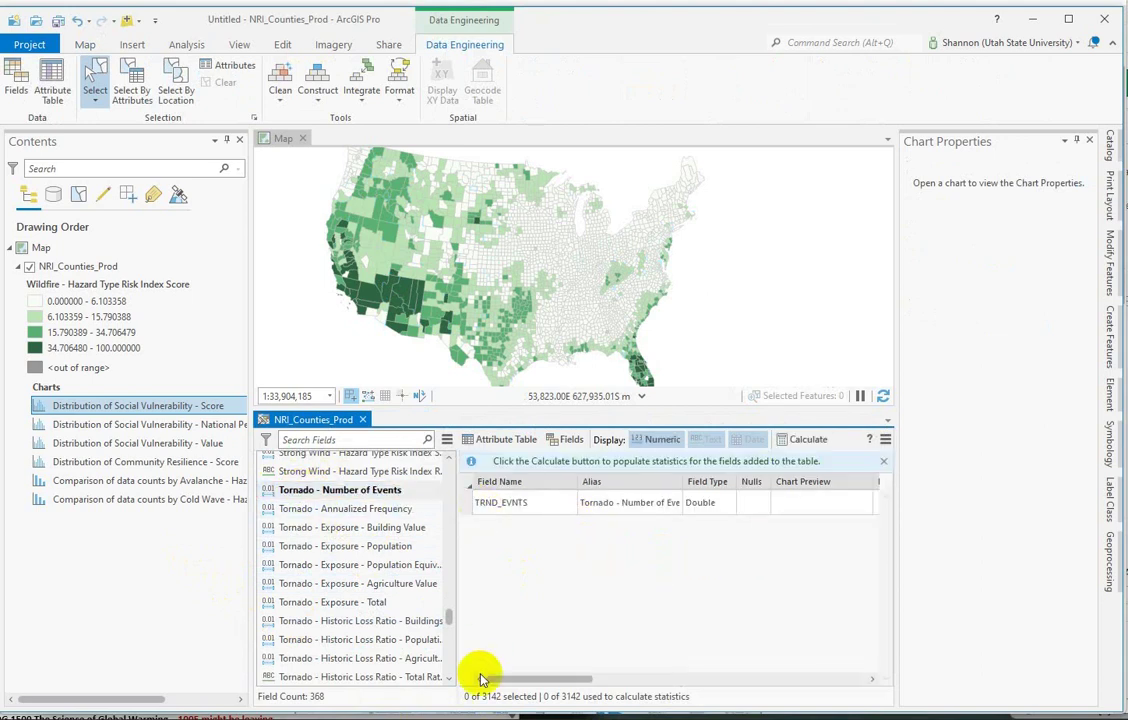
scroll(448, 672, "down", 10)
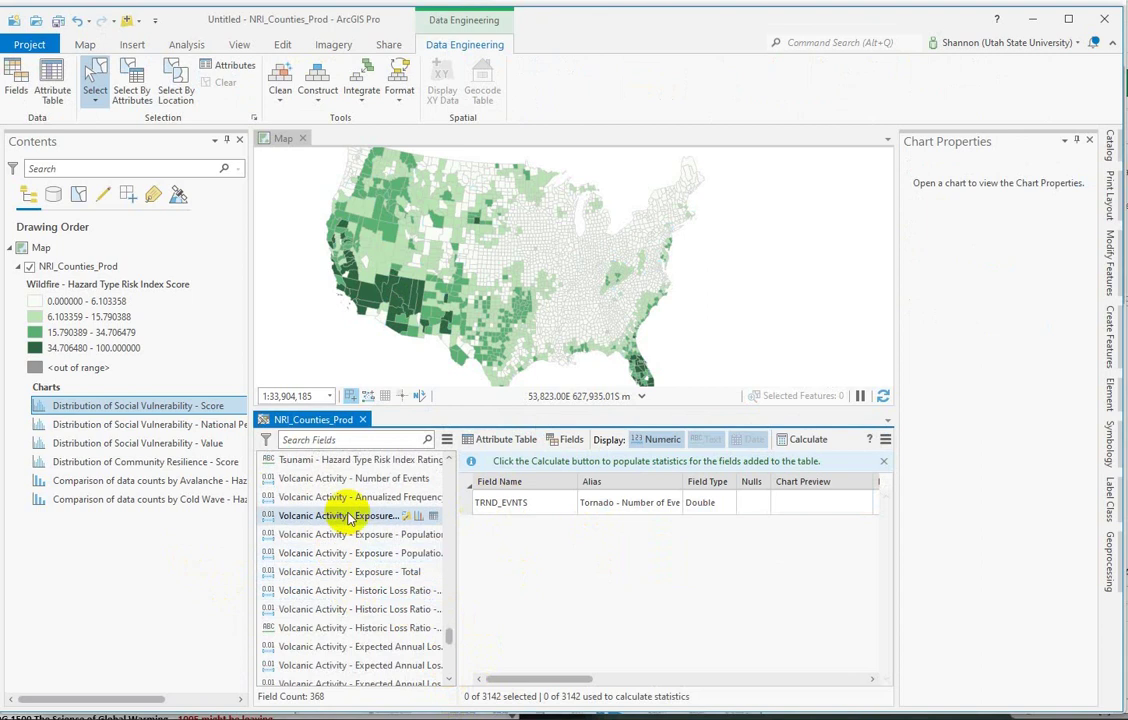
left_click(448, 458)
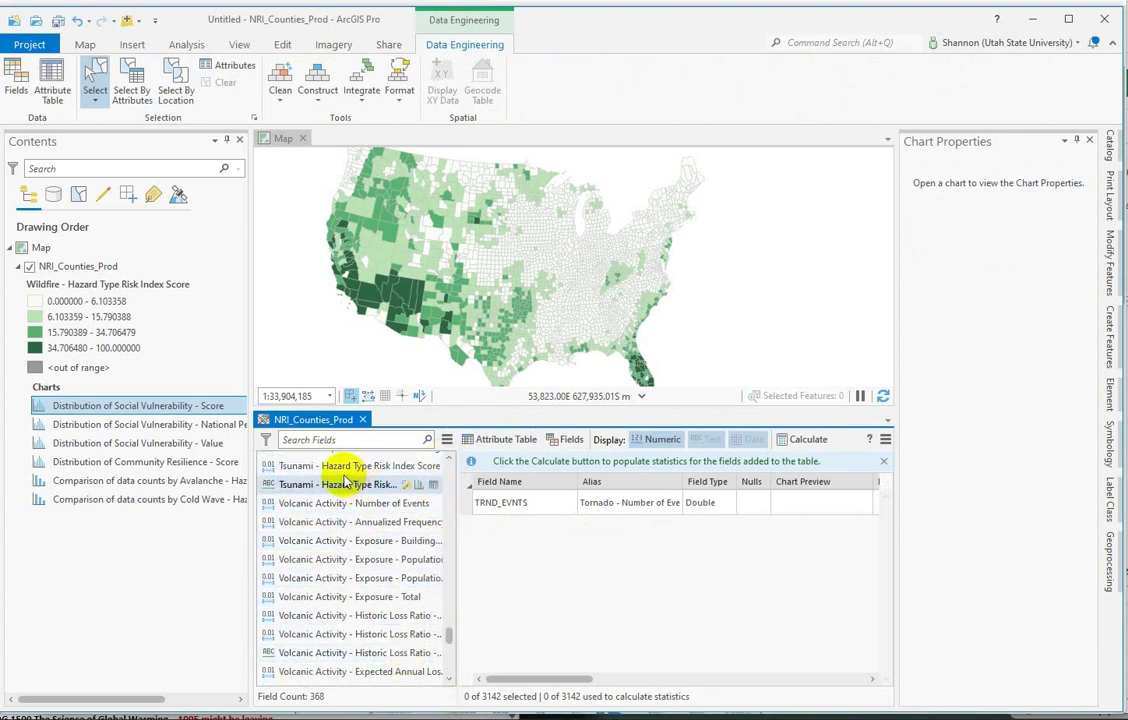
left_click_drag(297, 466, 583, 543)
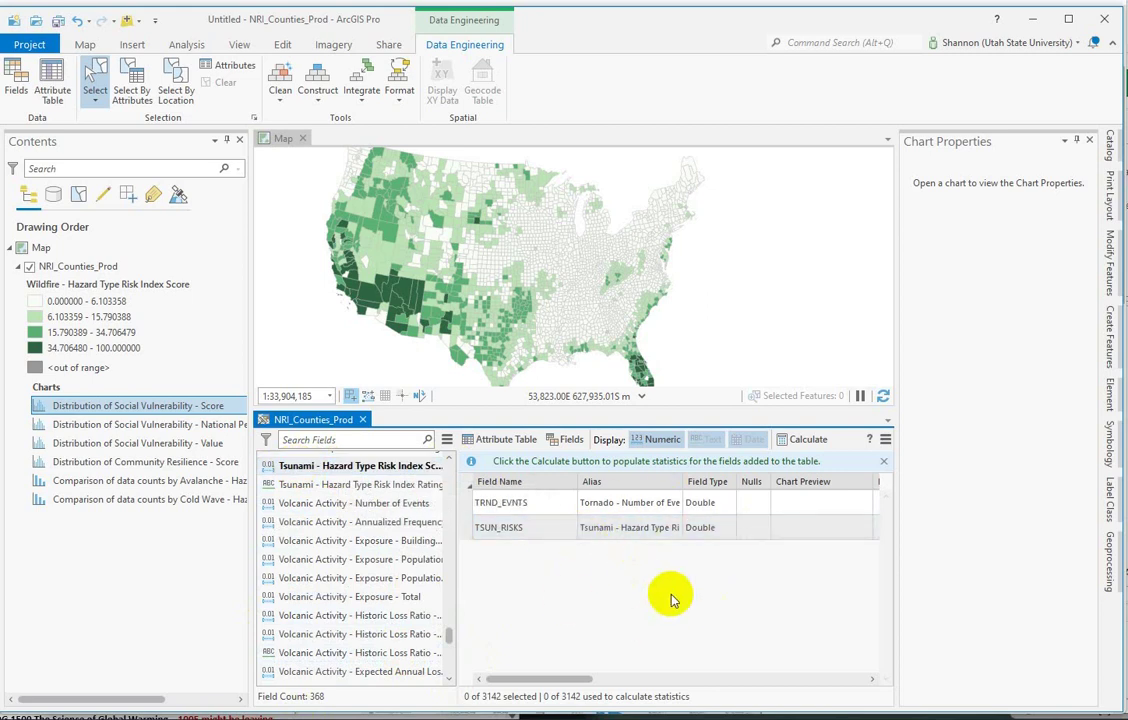
Step: Calculate statistics for TRND_EVNTS and TSUN_RISKS, enlarge the table, and select the TSUN_RISKS row
left_click(804, 440)
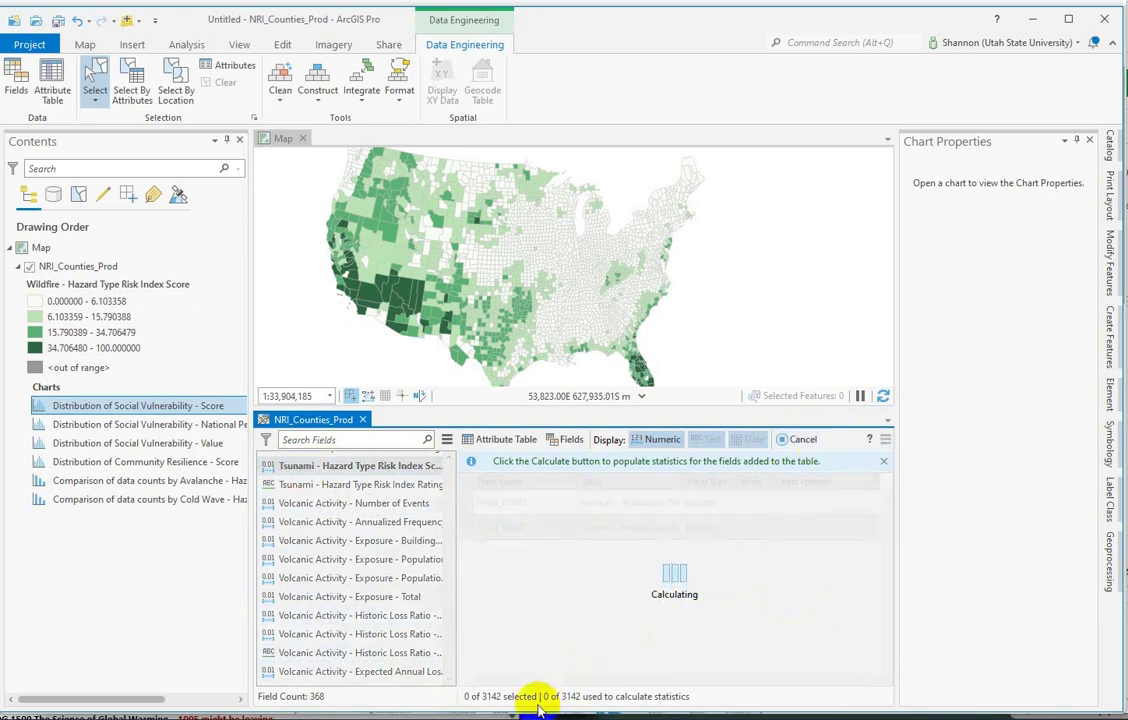
left_click_drag(252, 304, 138, 318)
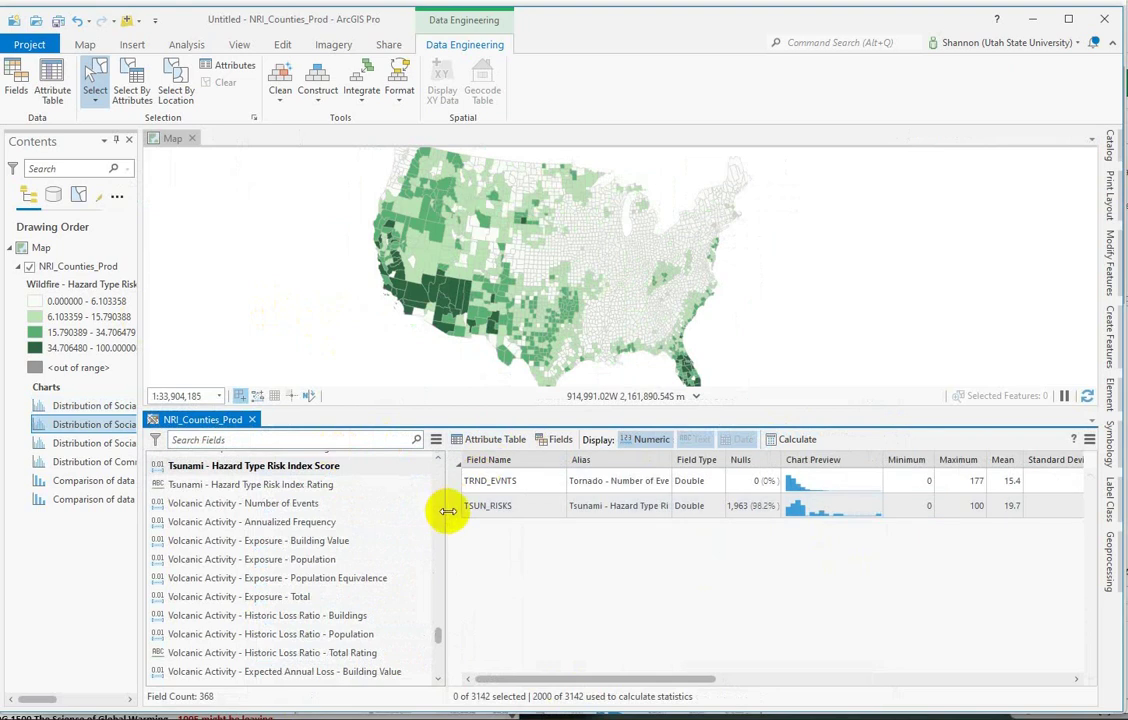
left_click_drag(446, 511, 312, 534)
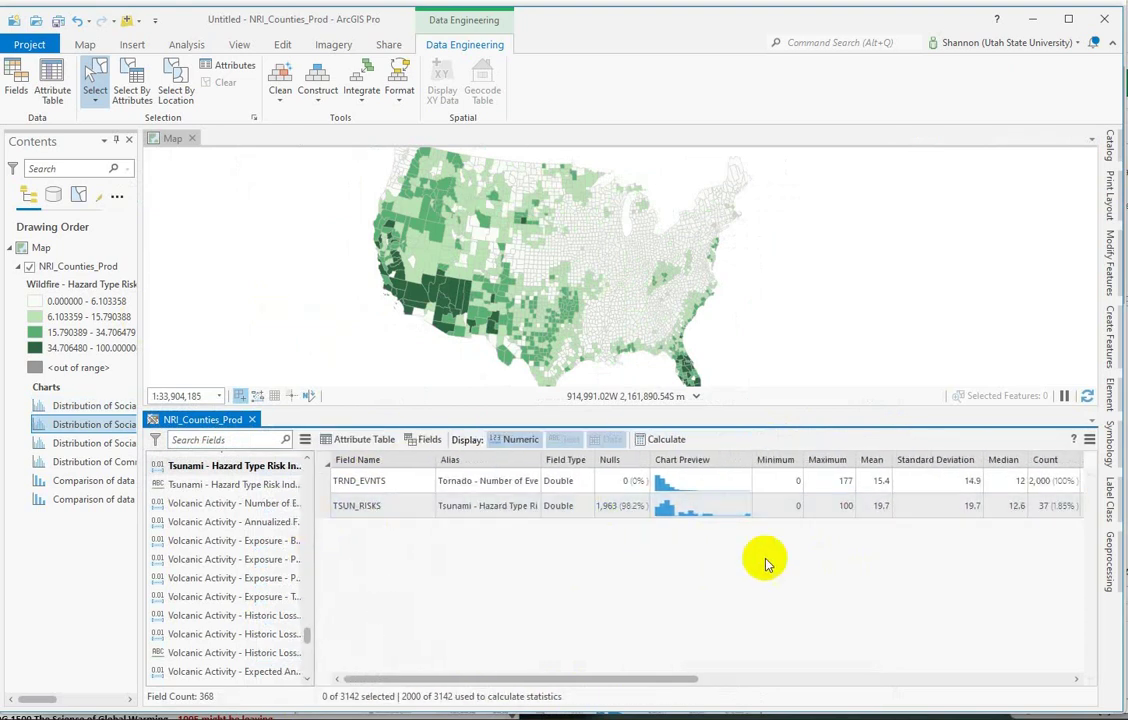
left_click(668, 508)
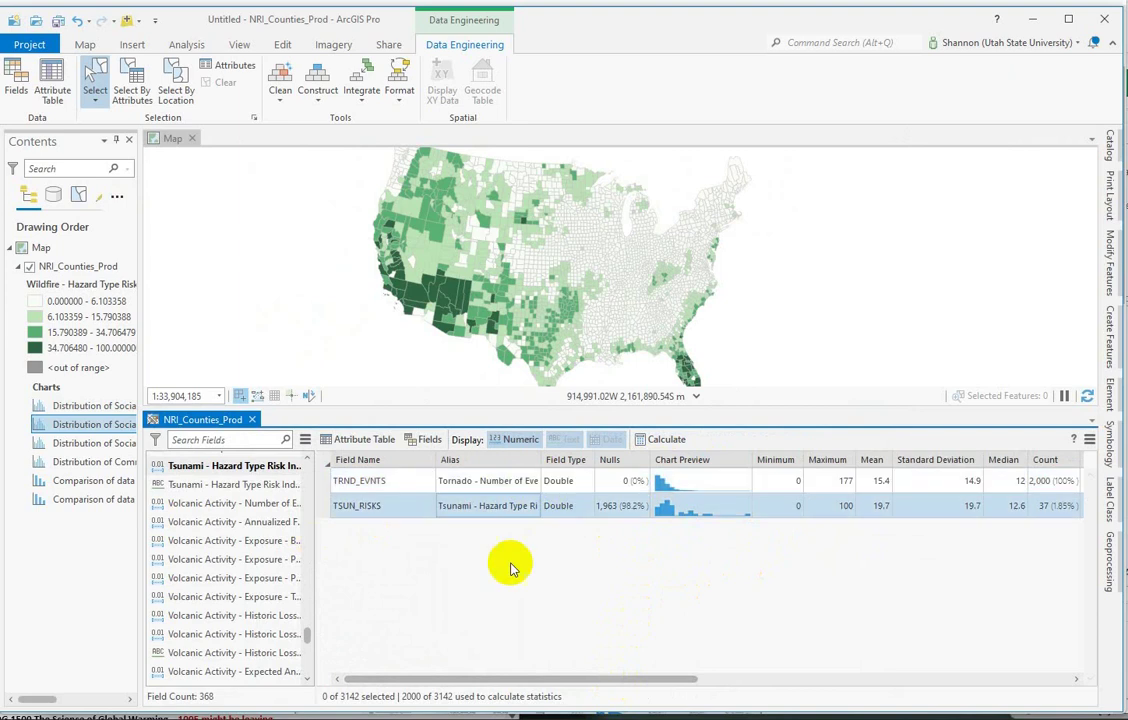
Step: Select counties on the map so the statistics reflect the 72 selected counties
left_click_drag(646, 680, 905, 668)
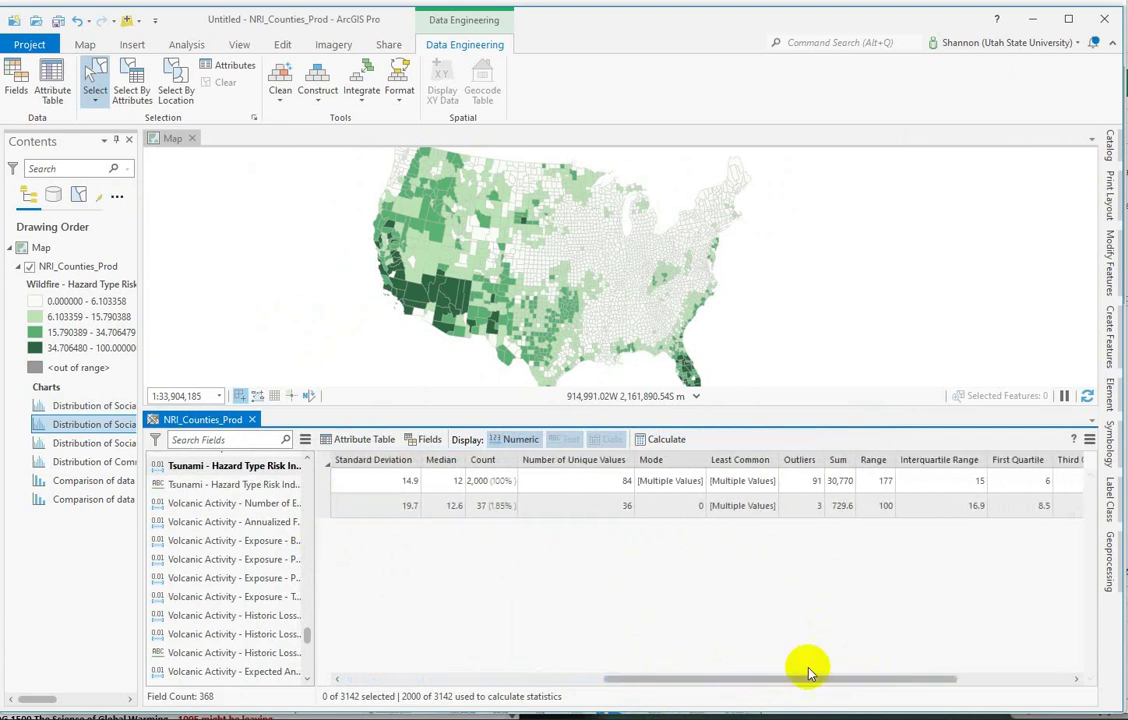
left_click_drag(814, 680, 890, 683)
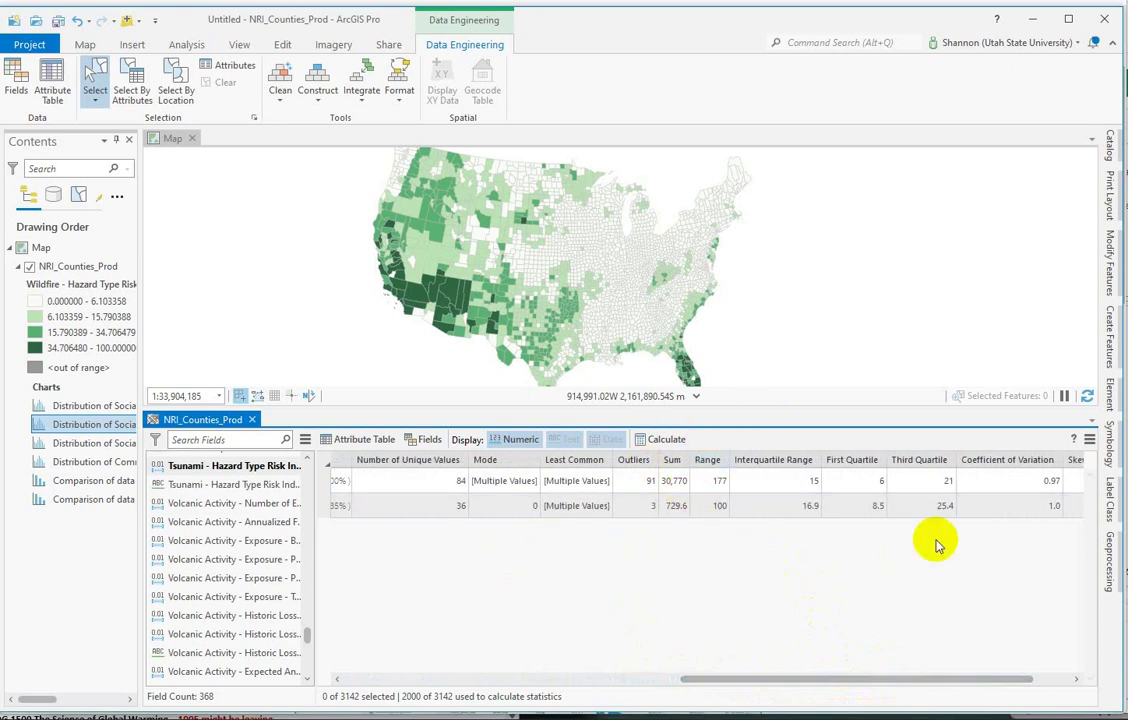
left_click_drag(848, 677, 931, 677)
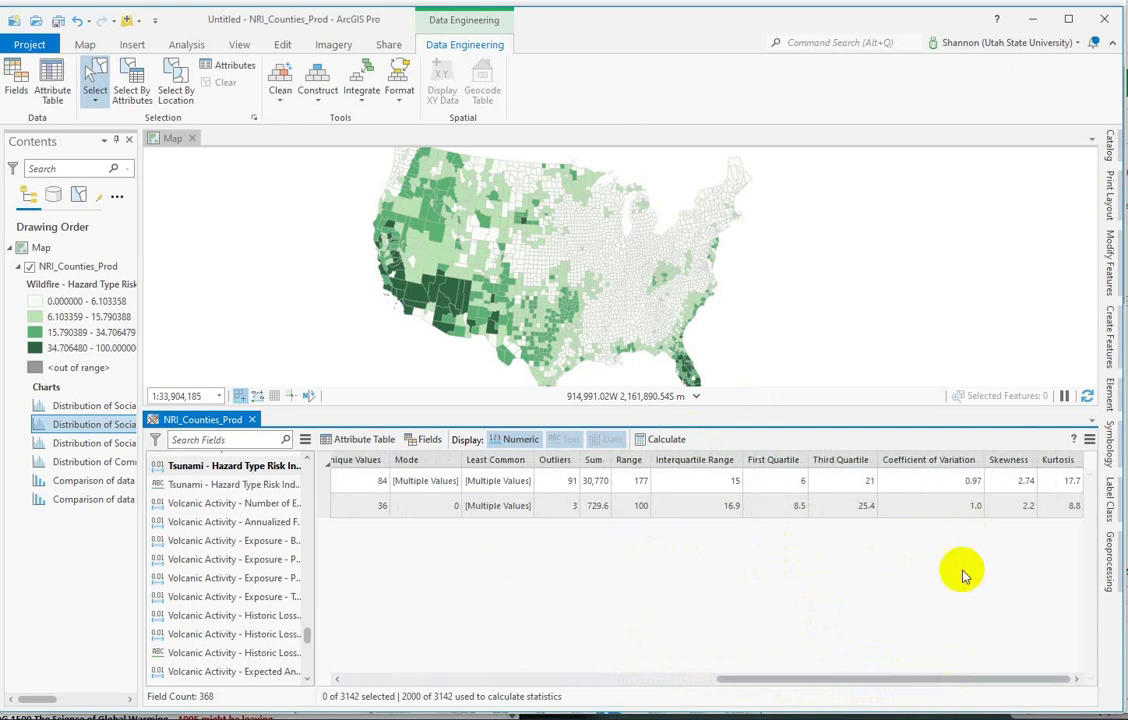
left_click_drag(842, 680, 529, 594)
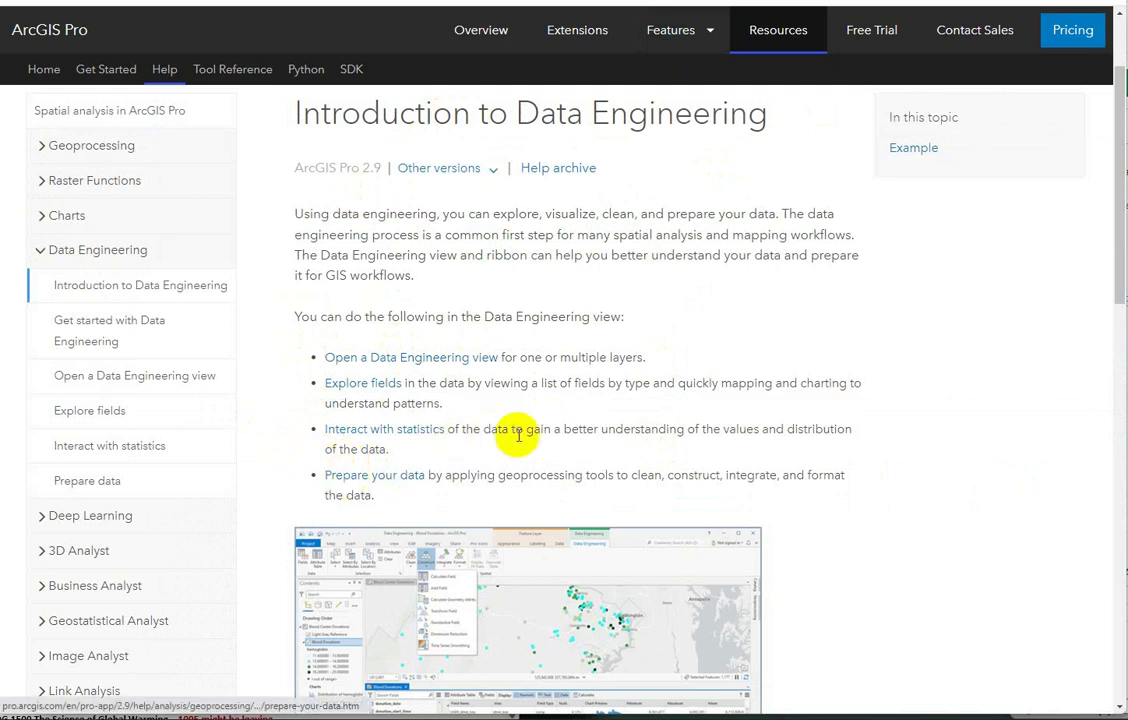
Step: Go to the 'Prepare your data' help page and read down to its Data Engineering tool categories
left_click(352, 476)
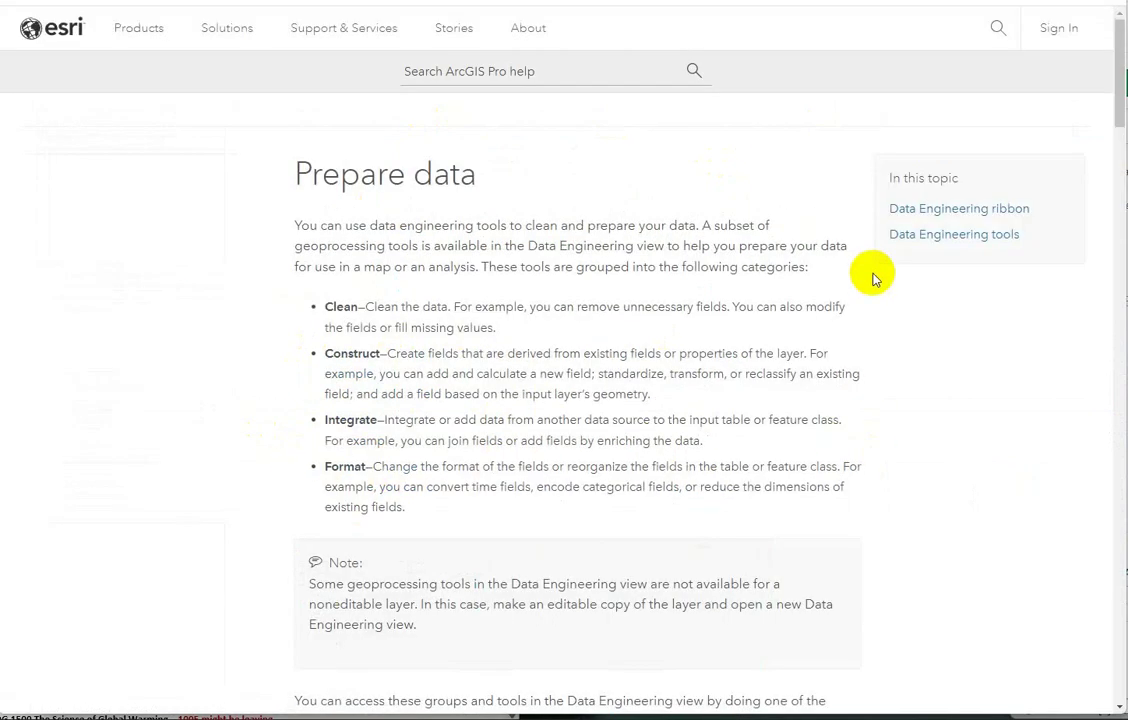
scroll(1005, 443, "down", 1)
scroll(1005, 443, "up", 1)
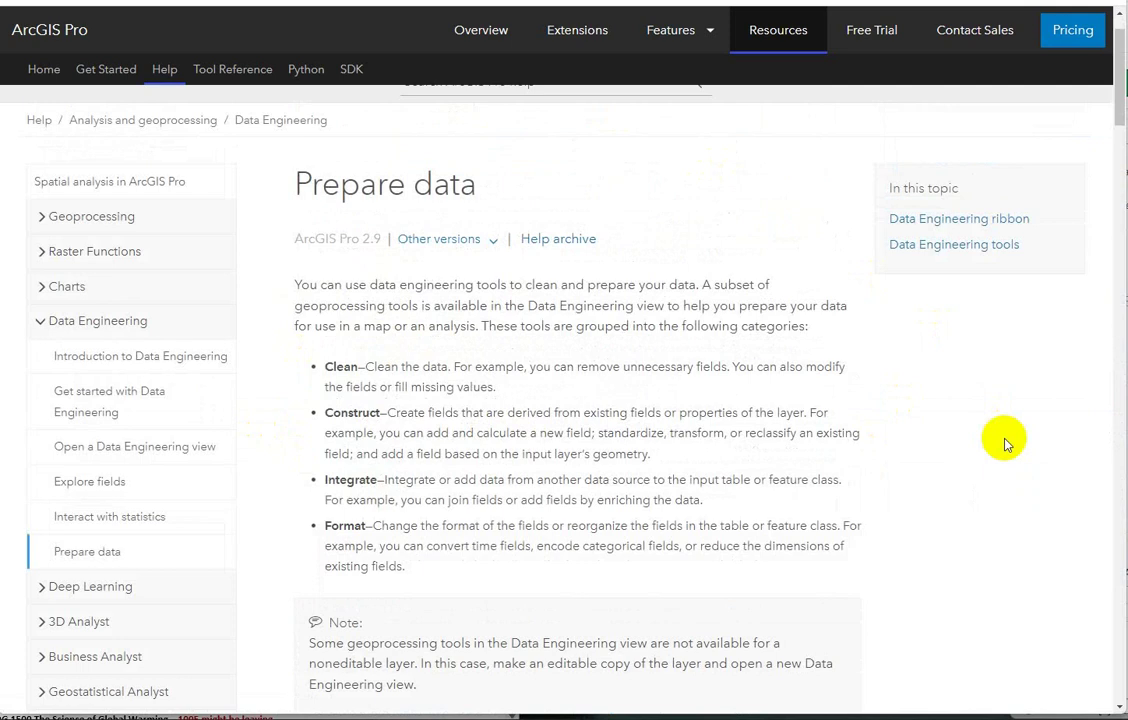
scroll(1005, 443, "down", 2)
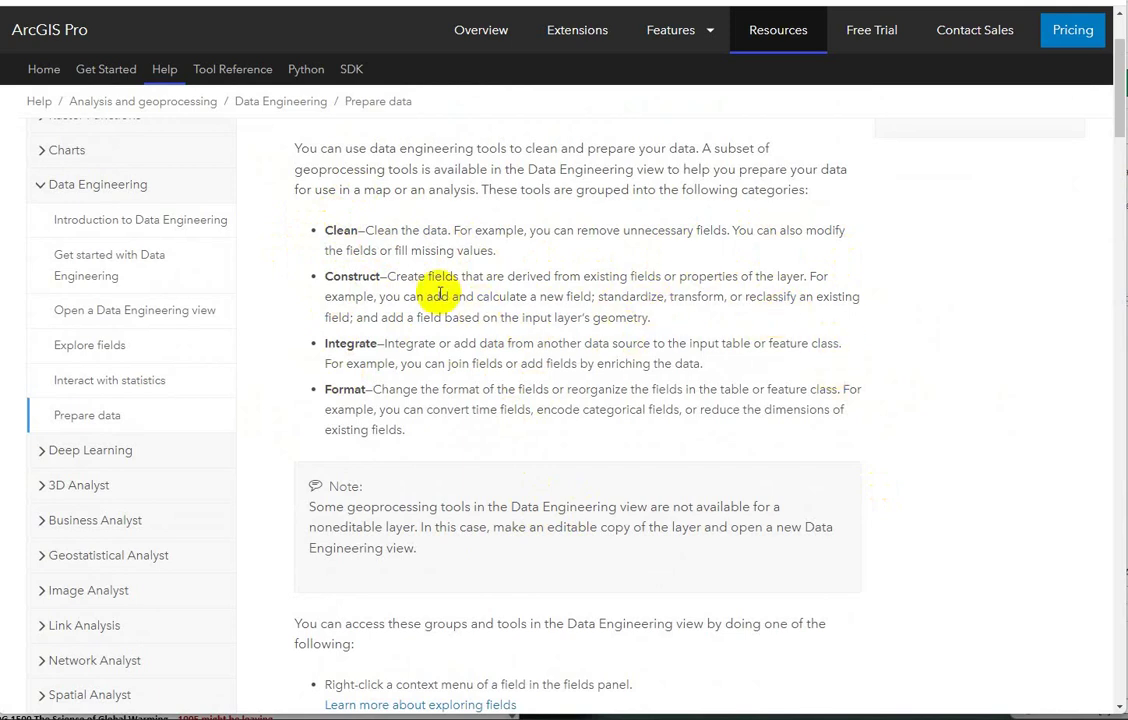
scroll(869, 348, "down", 1)
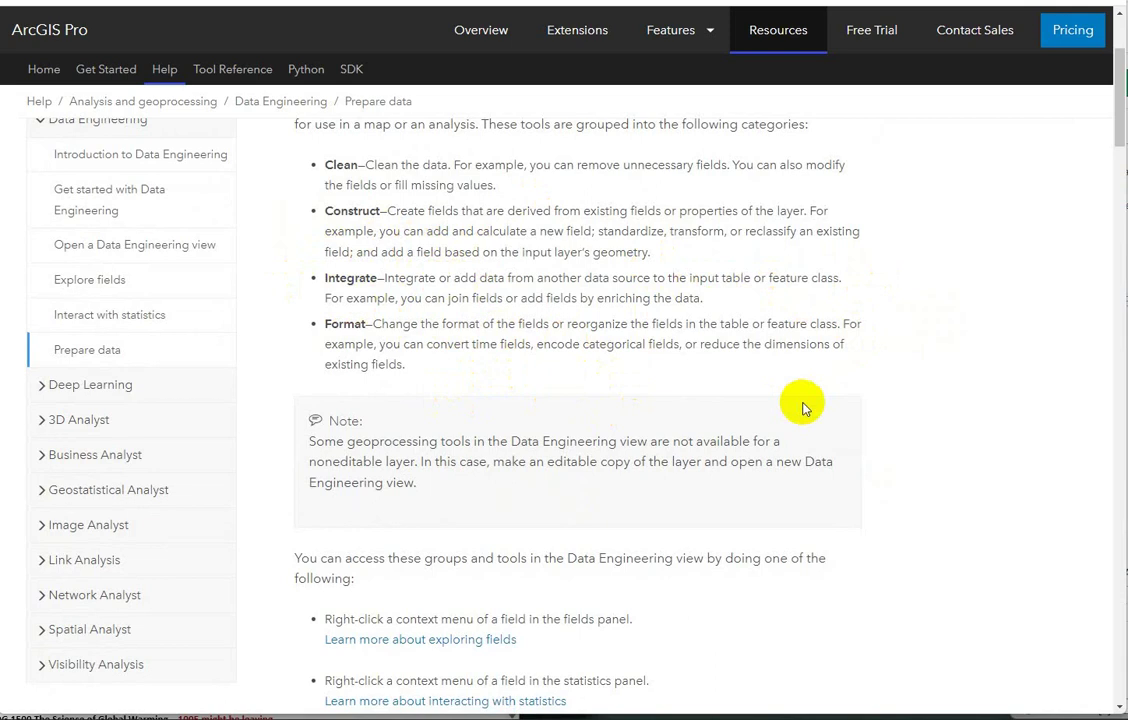
scroll(900, 475, "down", 5)
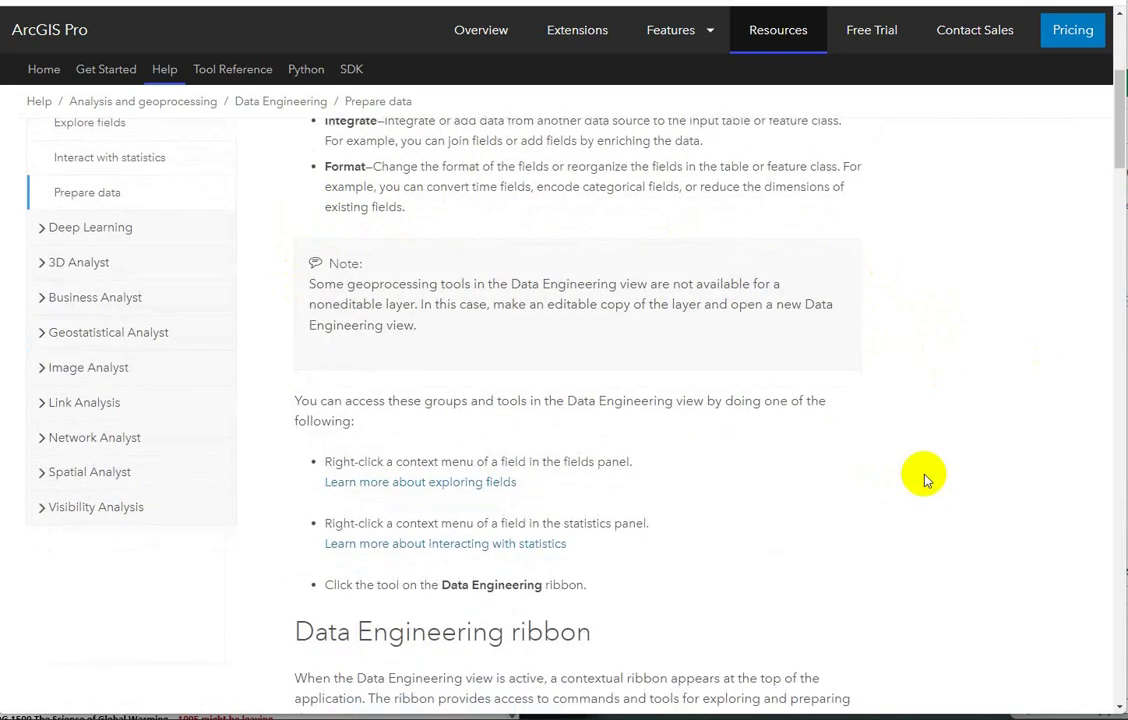
scroll(922, 477, "down", 8)
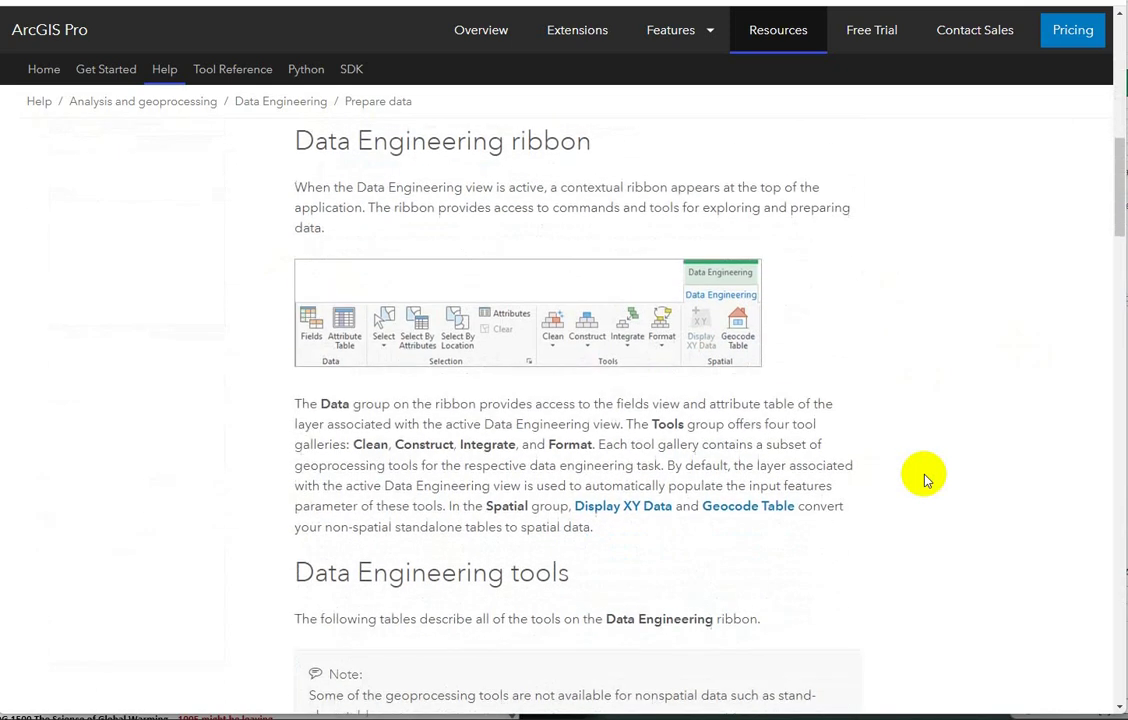
scroll(922, 477, "down", 7)
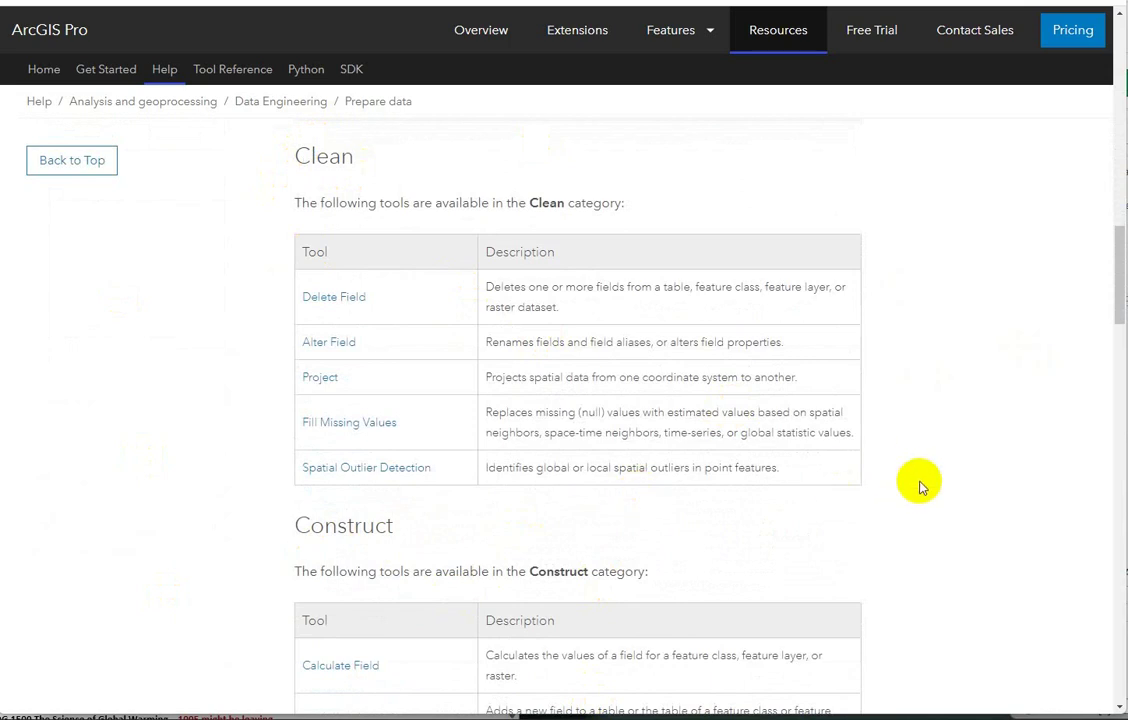
scroll(922, 485, "down", 1)
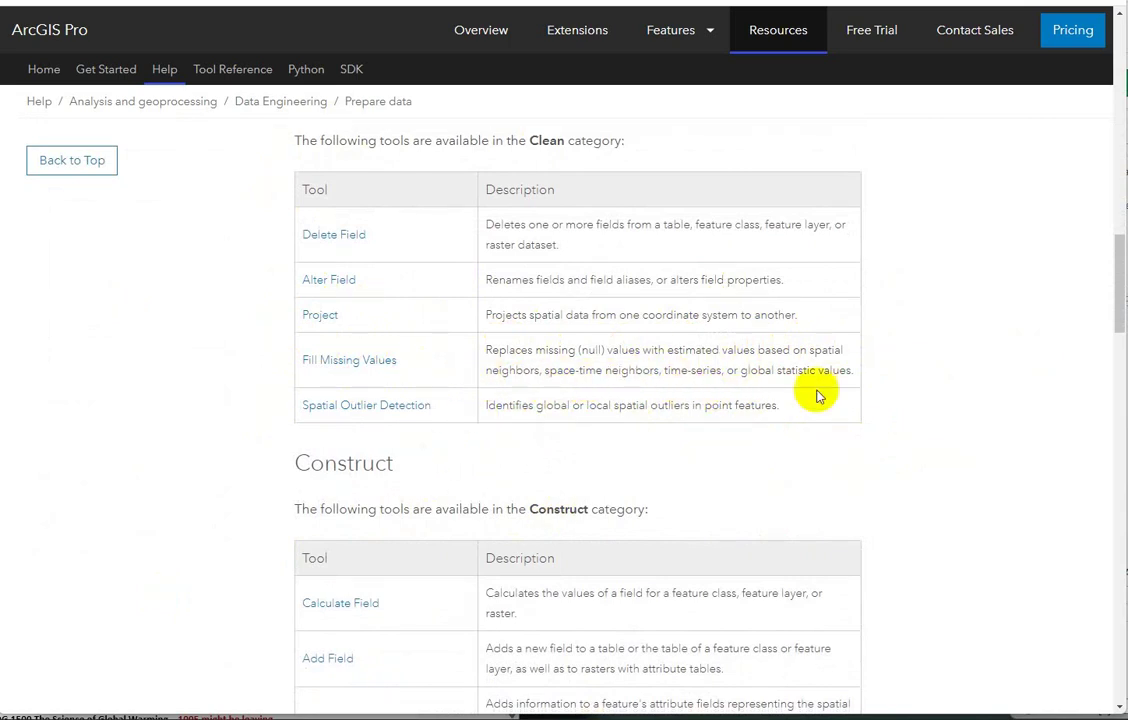
scroll(1010, 470, "down", 3)
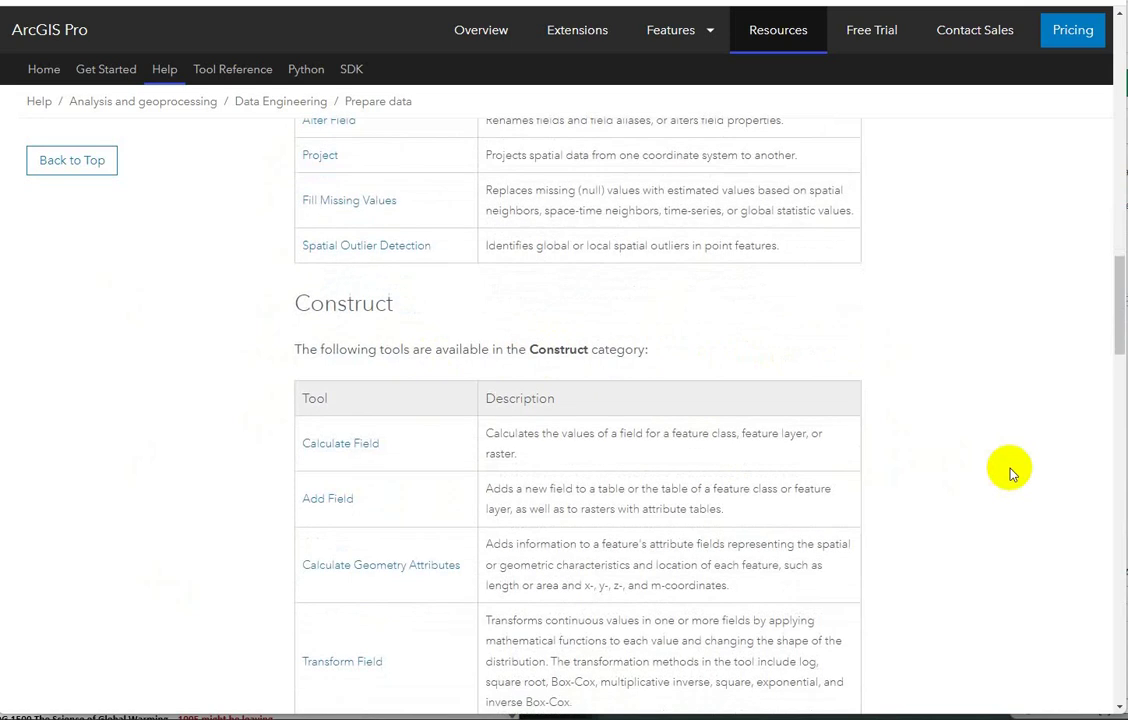
scroll(1010, 470, "down", 1)
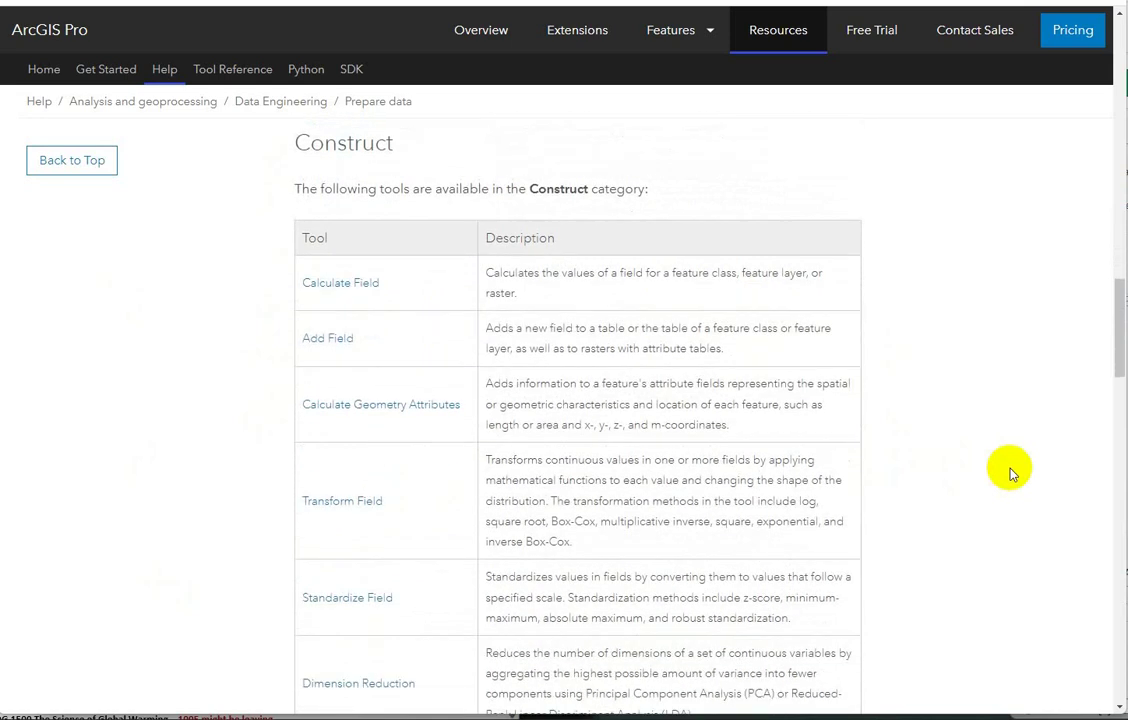
scroll(978, 615, "down", 2)
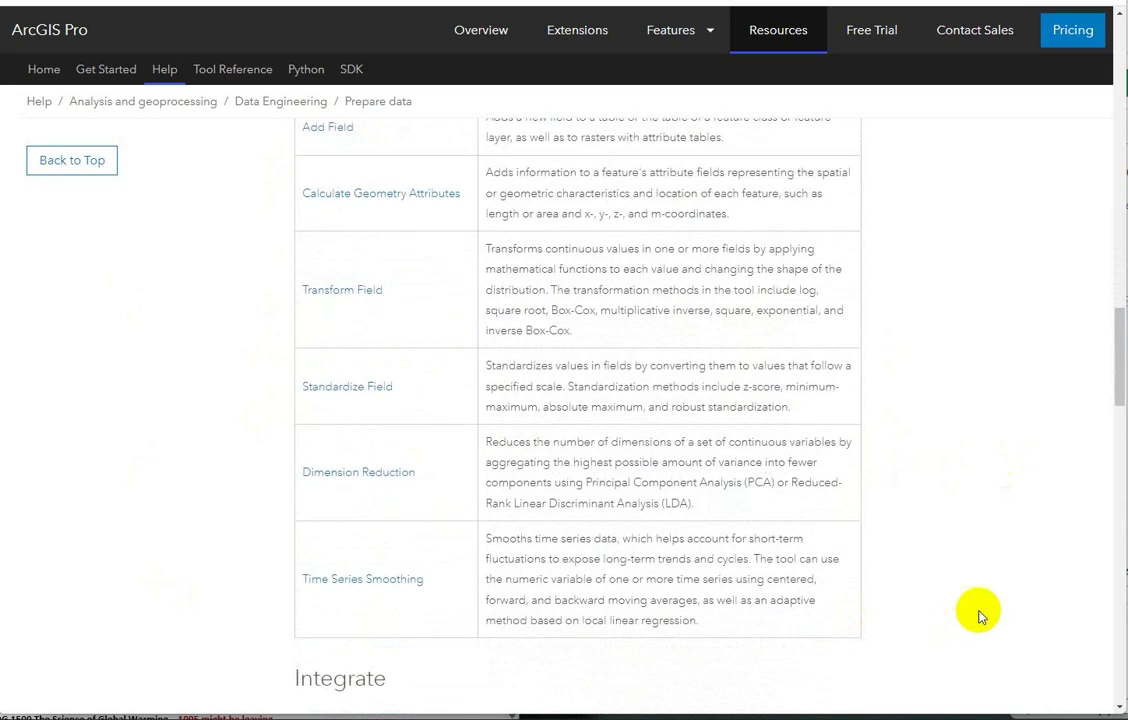
scroll(978, 615, "down", 1)
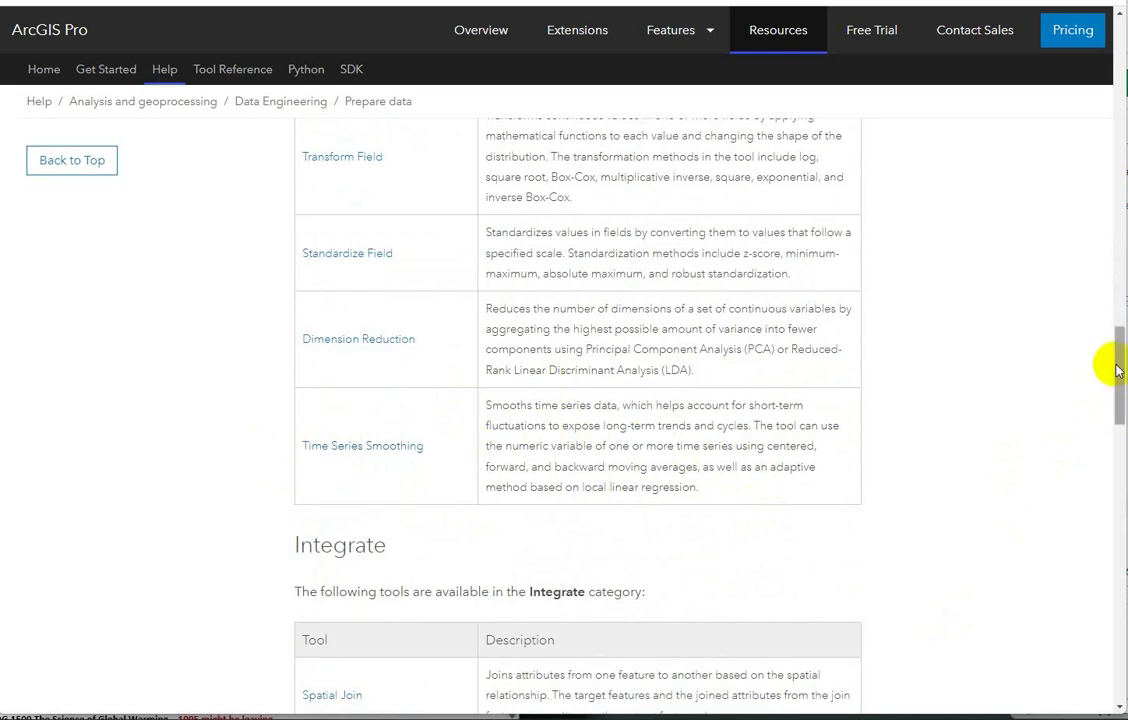
left_click_drag(1116, 367, 1080, 32)
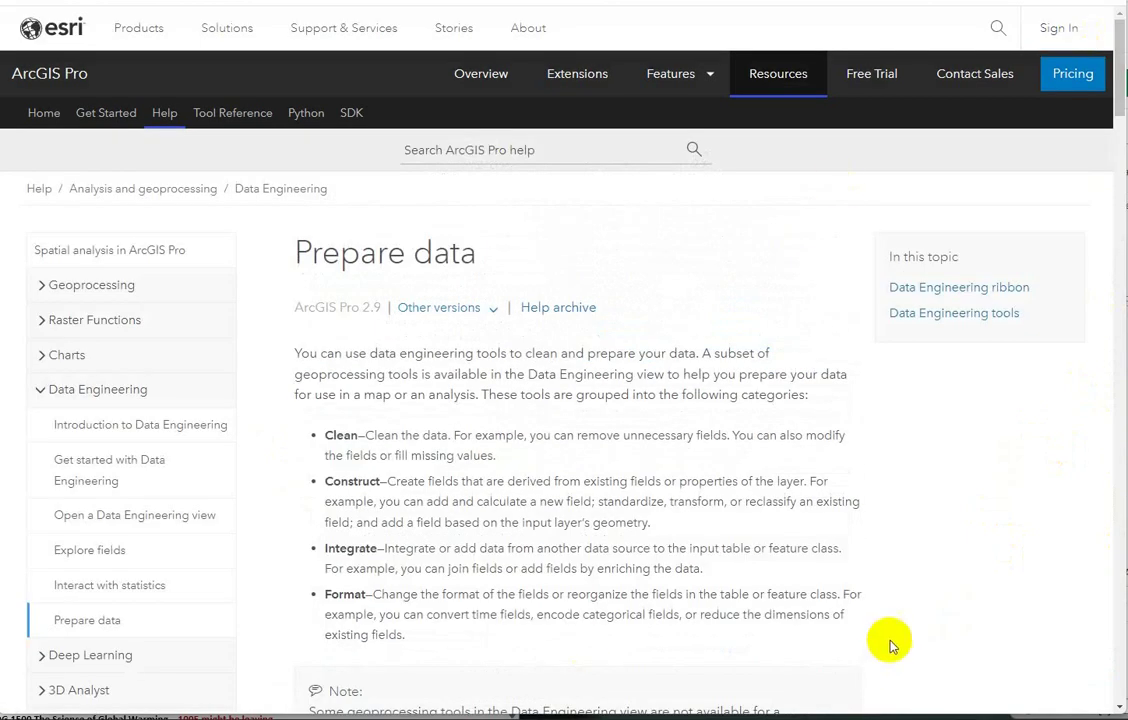